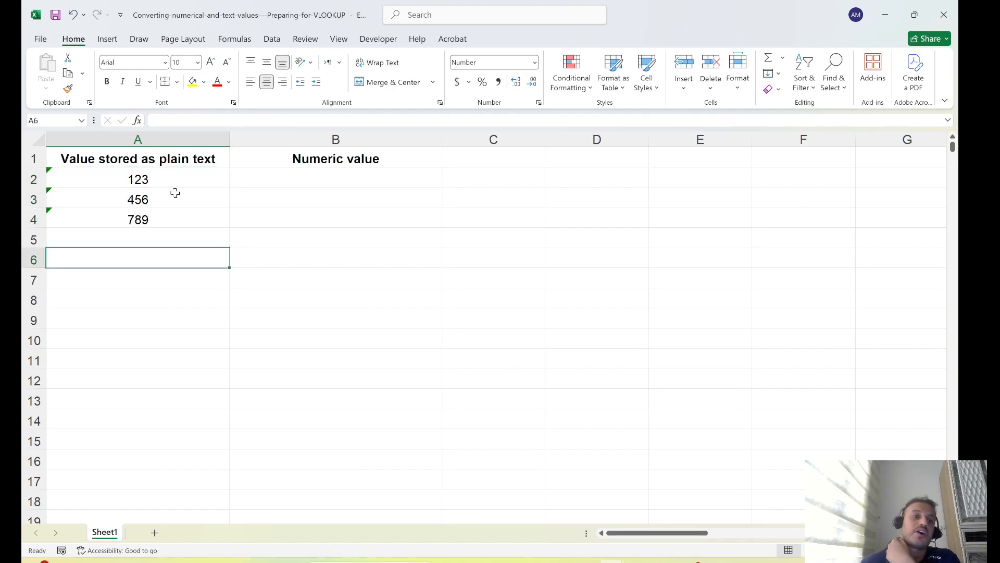
{"action": "left_click_drag", "start_coordinate": [174, 179], "coordinate": [180, 211]}
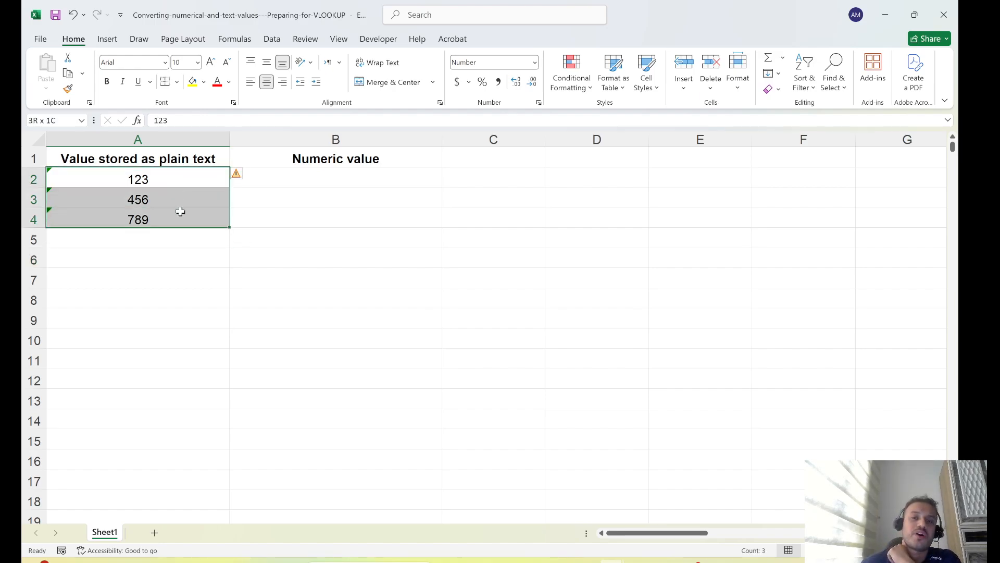
{"action": "left_click", "coordinate": [174, 139]}
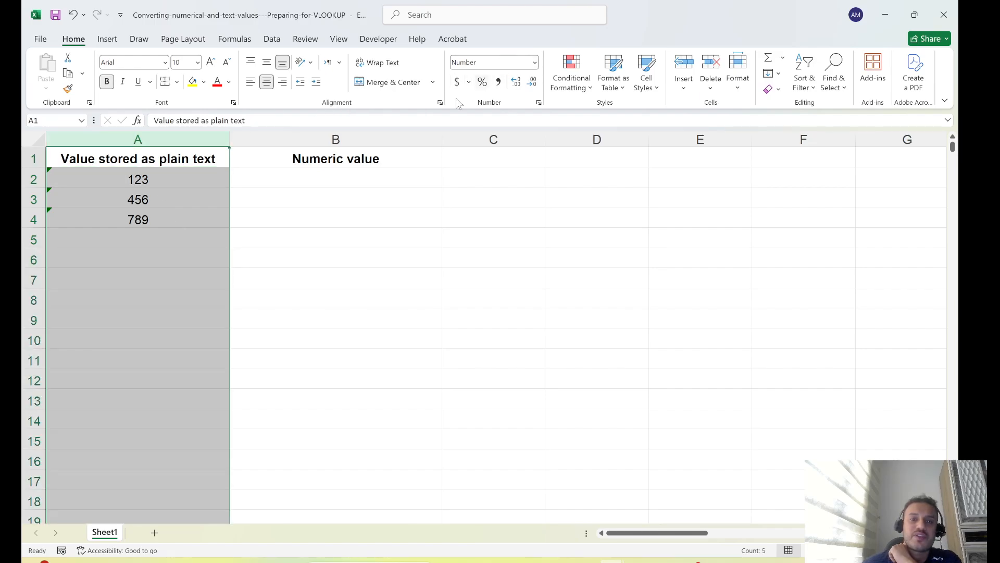
{"action": "left_click", "coordinate": [284, 271]}
Enter the formula =VALUE(A2) in cell B2 to convert the text-stored number into a numeric value.
{"action": "left_click", "coordinate": [317, 177]}
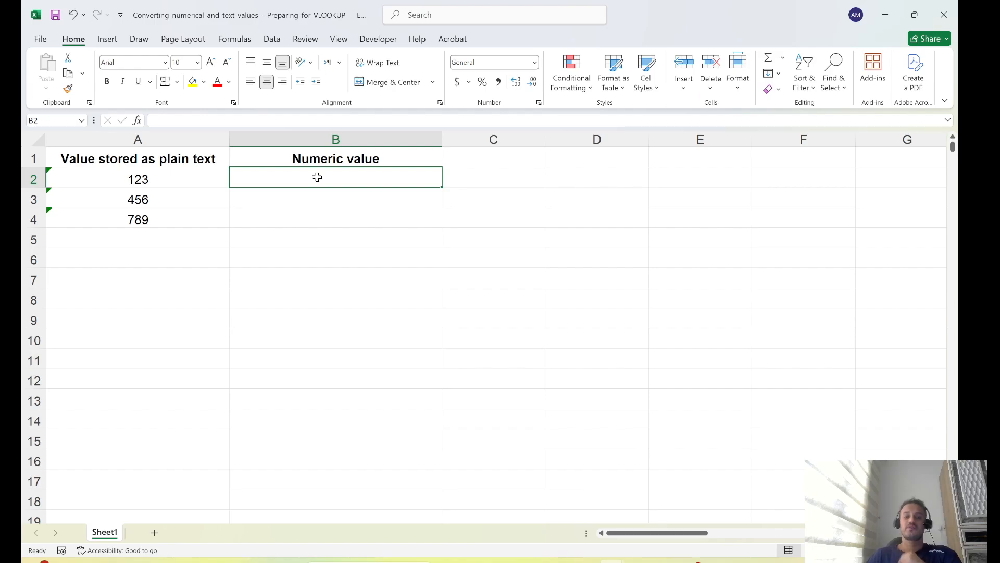
{"action": "type", "text": "="}
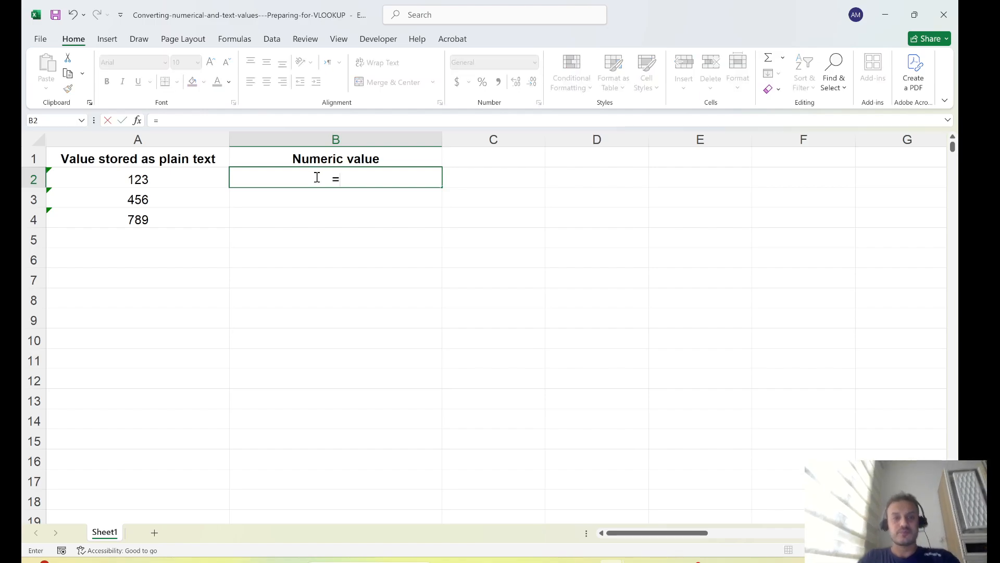
{"action": "type", "text": "VALUE"}
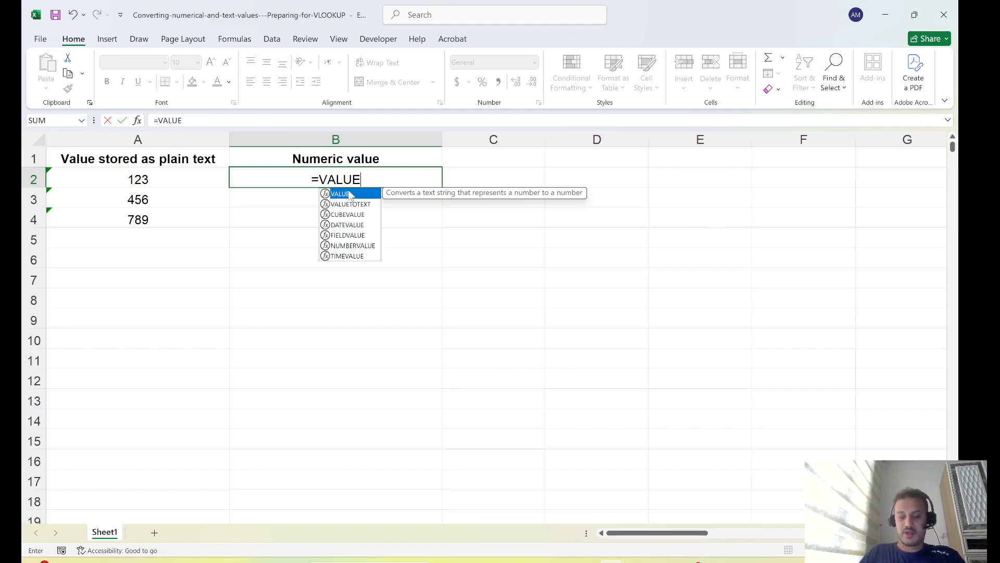
{"action": "double_click", "coordinate": [350, 195]}
{"action": "type", "text": "a"}
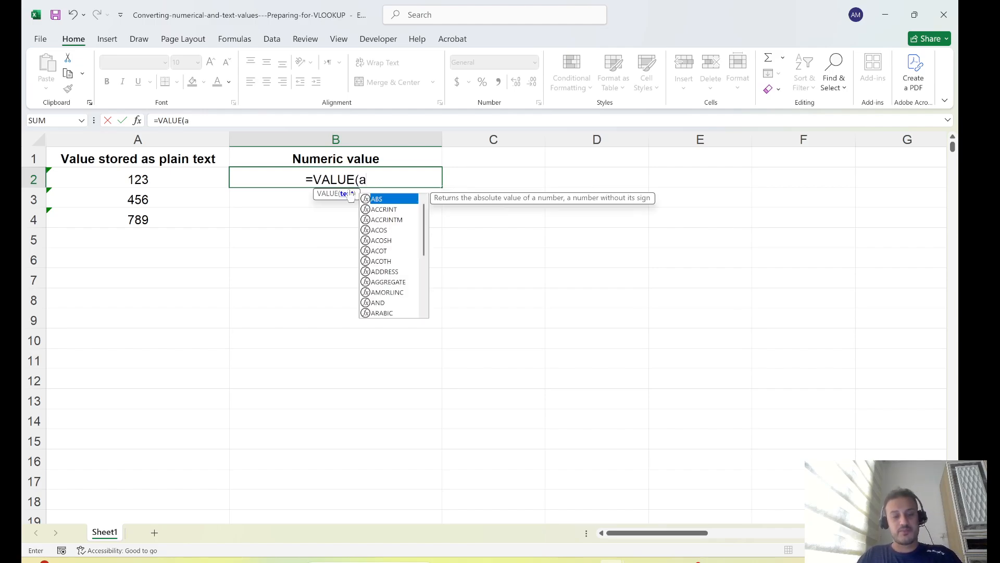
{"action": "type", "text": "2)"}
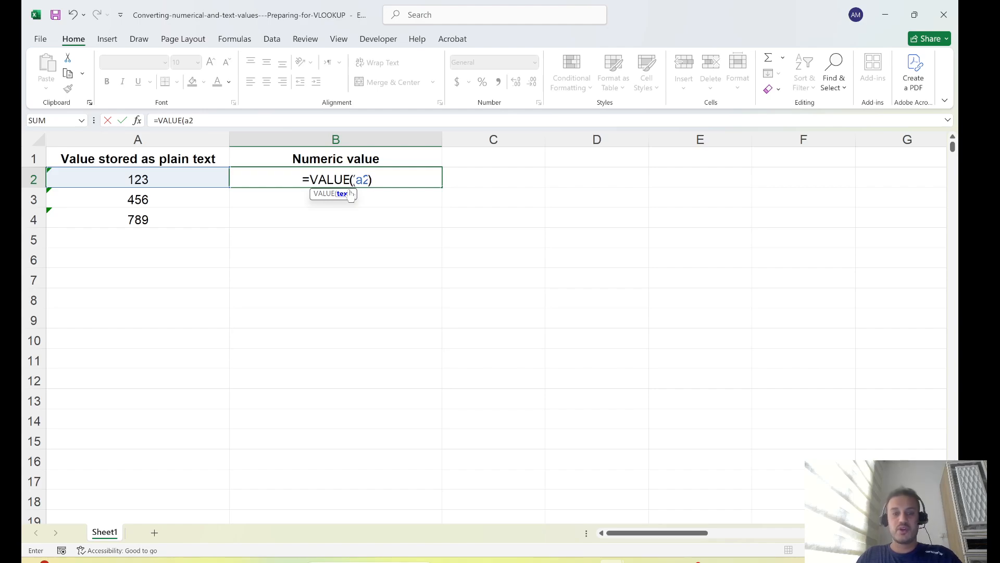
{"action": "key", "text": "Return"}
{"action": "left_click", "coordinate": [367, 259]}
{"action": "left_click", "coordinate": [361, 186]}
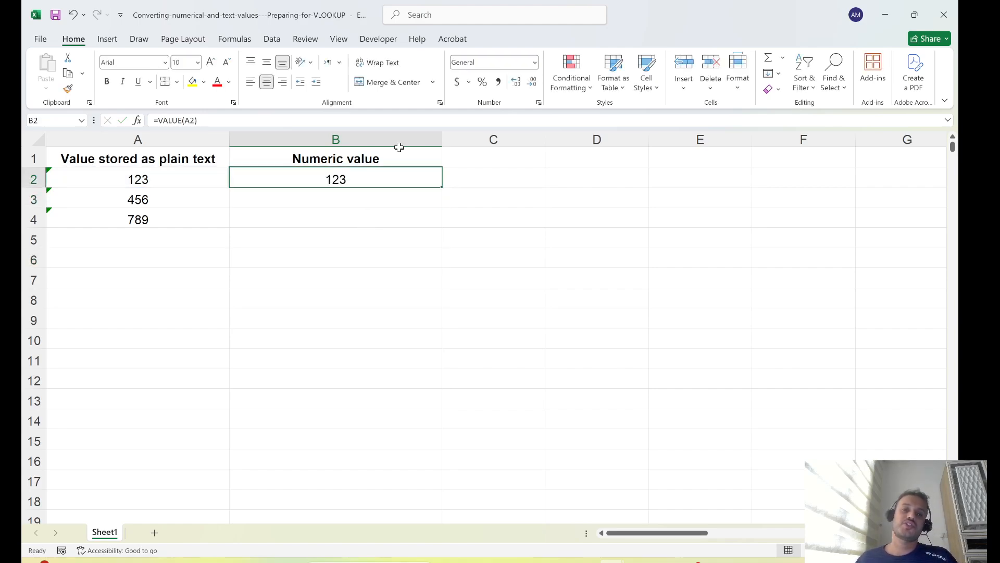
Fill the VALUE formula from B2 down to B5 in the Numeric value column.
{"action": "left_click", "coordinate": [144, 179]}
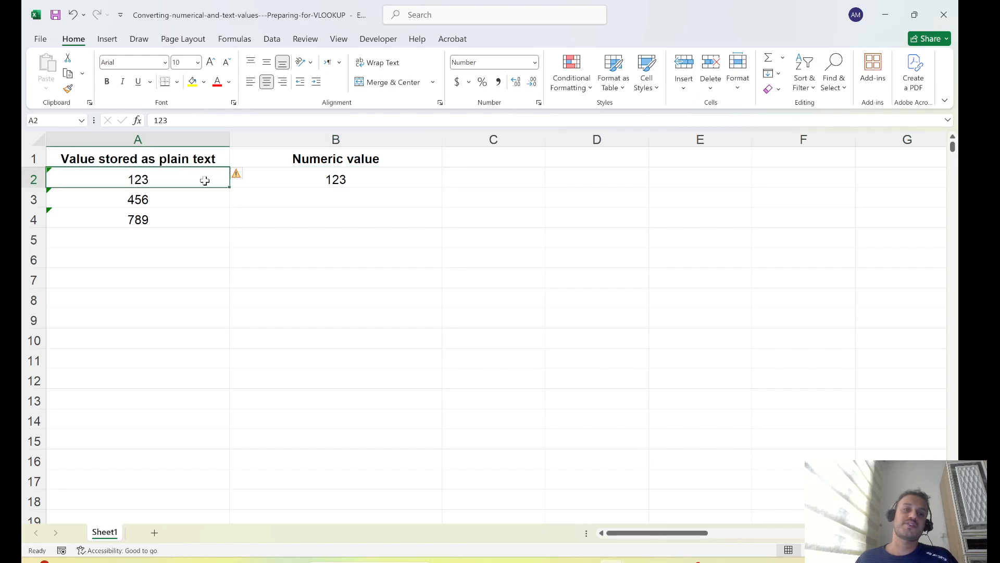
{"action": "left_click", "coordinate": [324, 182]}
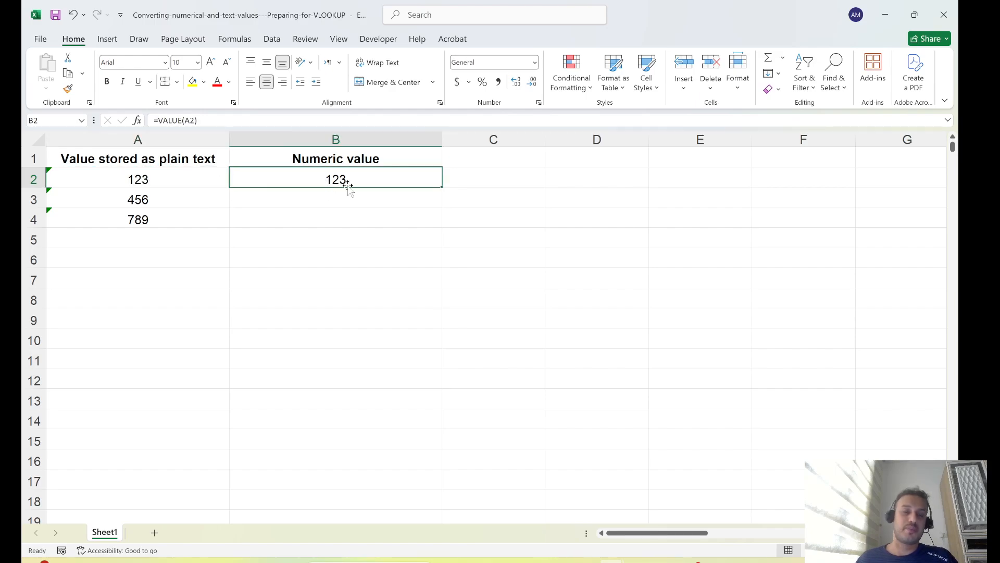
{"action": "double_click", "coordinate": [442, 187]}
{"action": "left_click", "coordinate": [333, 298]}
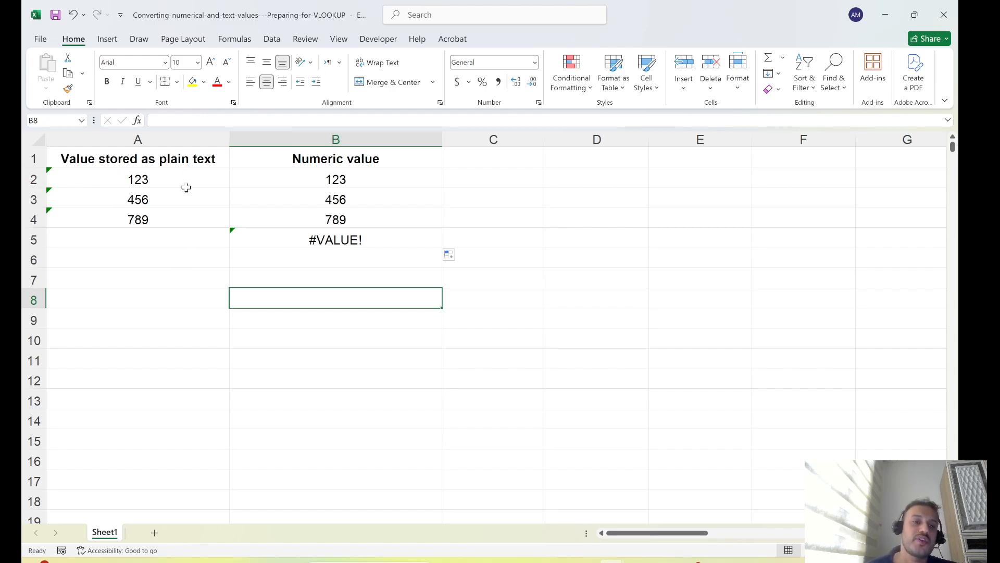
{"action": "left_click_drag", "start_coordinate": [168, 177], "coordinate": [161, 232]}
{"action": "left_click_drag", "start_coordinate": [337, 178], "coordinate": [339, 219]}
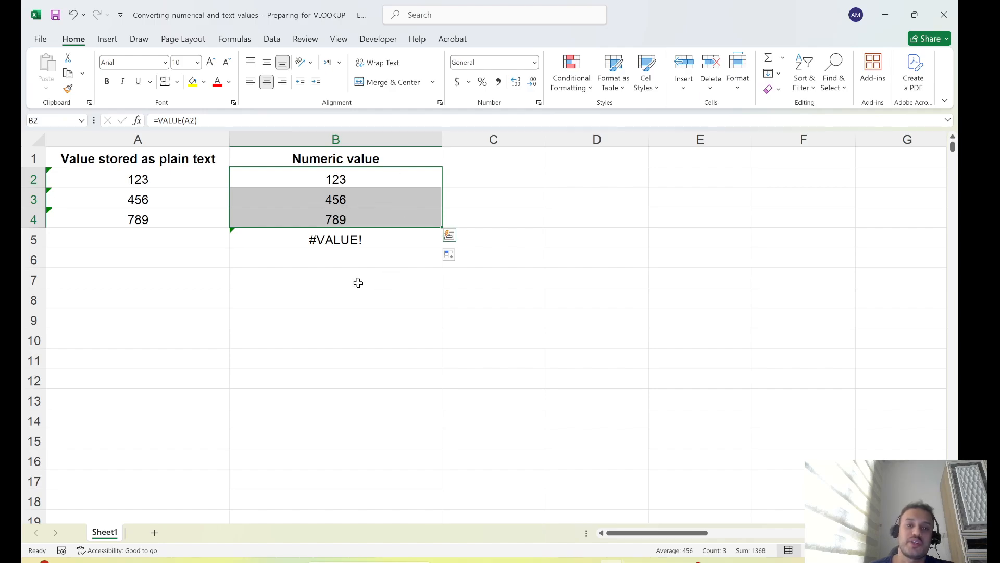
{"action": "left_click", "coordinate": [313, 273]}
Replace the formula in B5 with =SUM(B2:B4) to total the converted numeric values.
{"action": "left_click", "coordinate": [319, 244]}
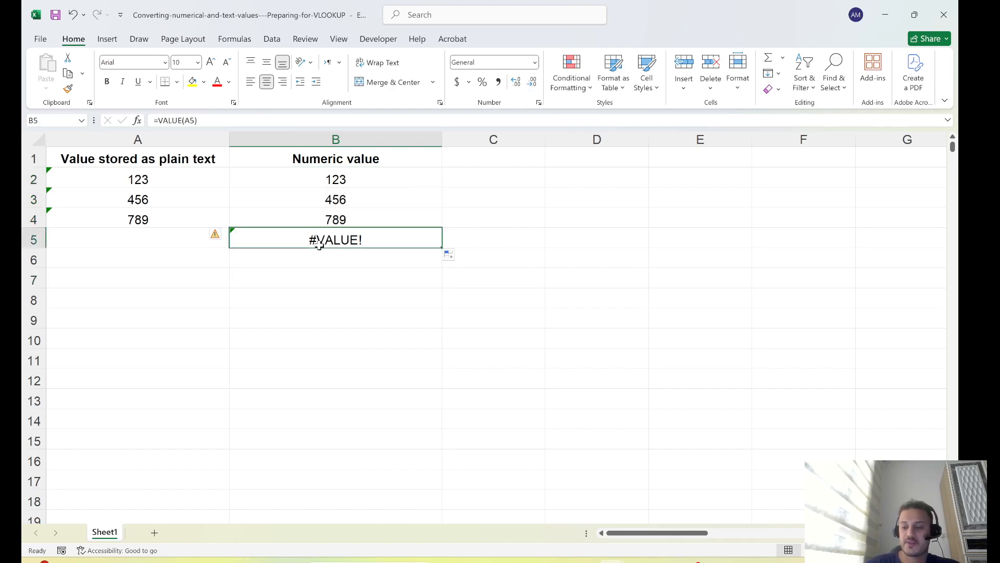
{"action": "key", "text": "Delete"}
{"action": "type", "text": "=SIU"}
{"action": "key", "text": "BackSpace"}
{"action": "key", "text": "BackSpace"}
{"action": "type", "text": "U"}
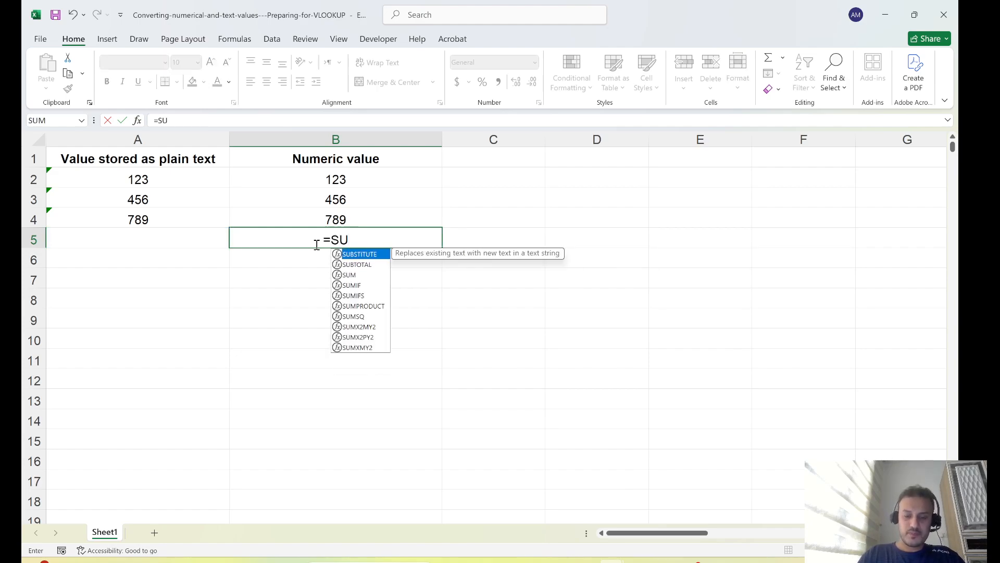
{"action": "type", "text": "M("}
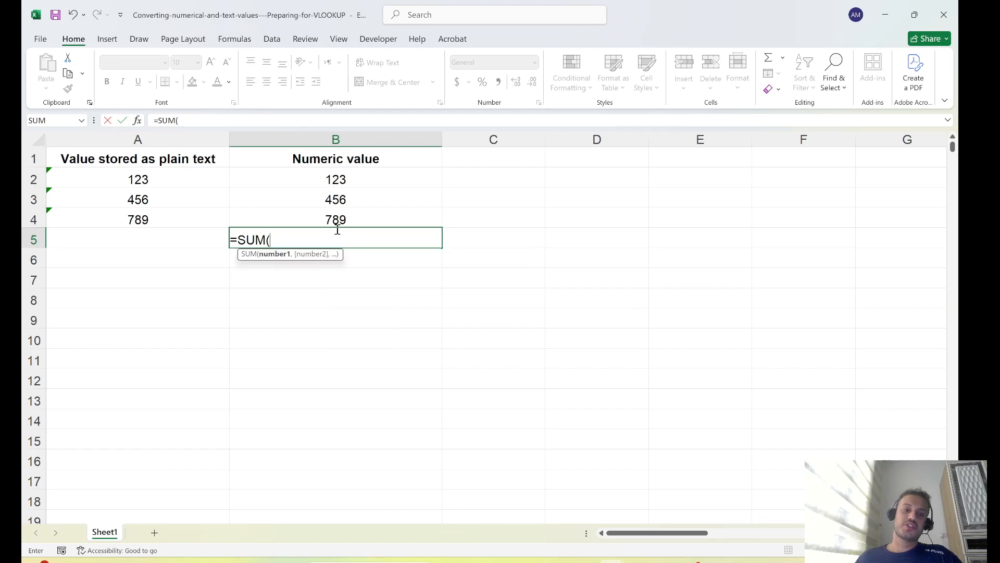
{"action": "left_click_drag", "start_coordinate": [331, 178], "coordinate": [346, 214]}
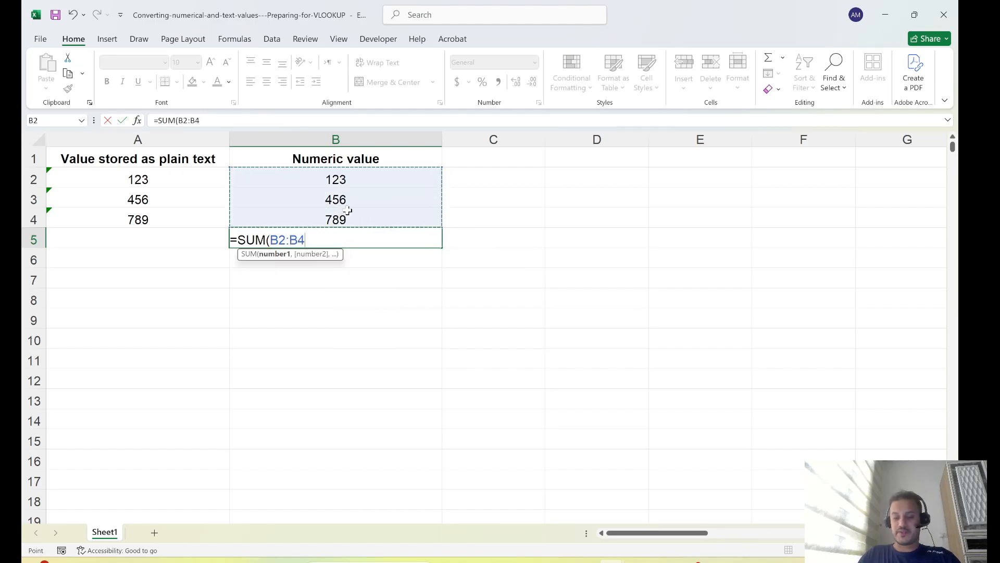
{"action": "type", "text": ")"}
{"action": "key", "text": "Return"}
{"action": "left_click", "coordinate": [251, 330]}
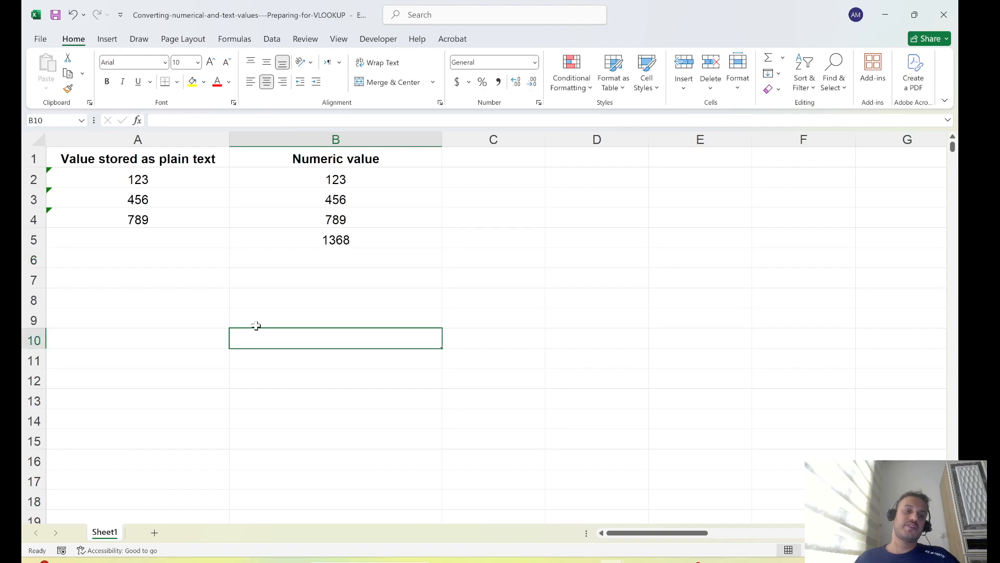
Enter =SUM(A2:A4) in A5 to total the text-stored values for comparison with the numeric column's total.
{"action": "left_click", "coordinate": [137, 240]}
{"action": "type", "text": "=SUM"}
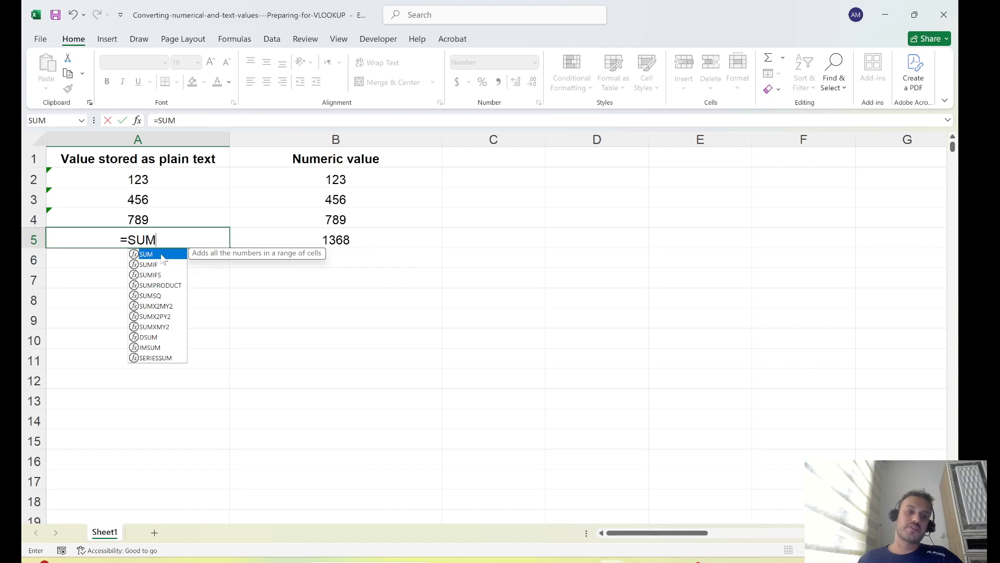
{"action": "type", "text": "("}
{"action": "left_click_drag", "start_coordinate": [148, 179], "coordinate": [145, 223]}
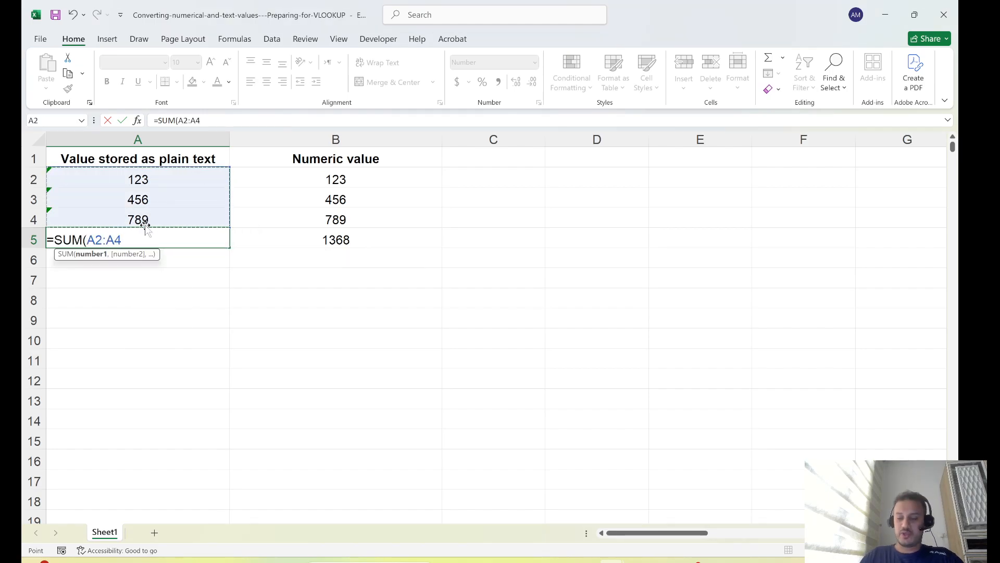
{"action": "type", "text": ")"}
{"action": "key", "text": "Return"}
{"action": "left_click", "coordinate": [141, 272]}
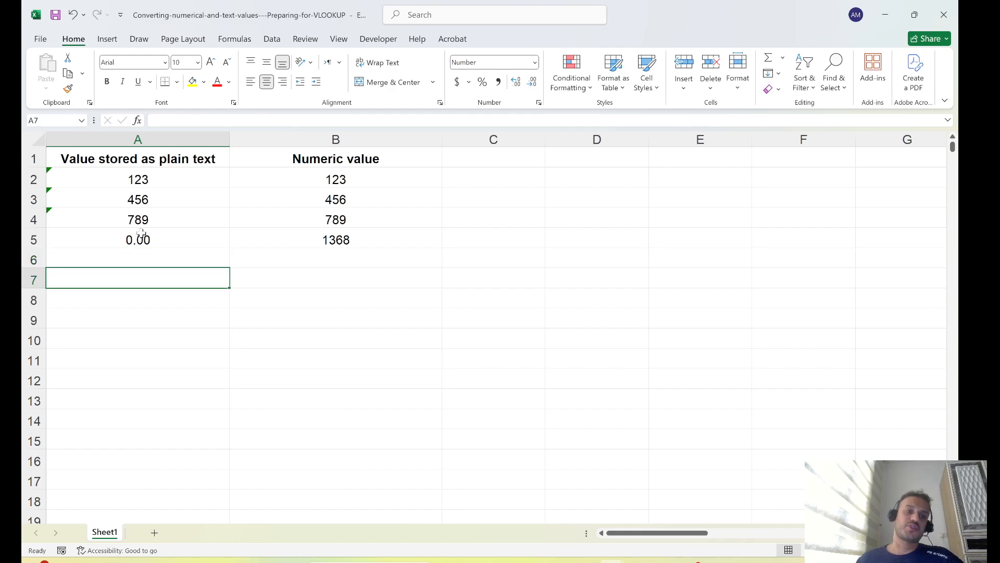
{"action": "left_click", "coordinate": [141, 235]}
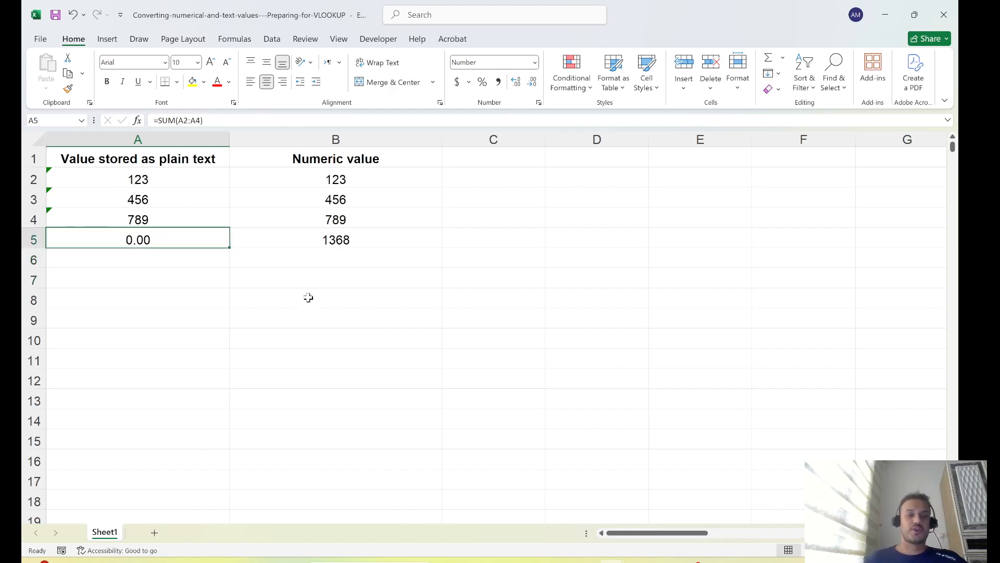
{"action": "left_click_drag", "start_coordinate": [169, 241], "coordinate": [308, 239]}
Switch to the Movie-Data workbook and inspect the spacing inside the first movie titles in column A.
{"action": "left_click", "coordinate": [611, 561]}
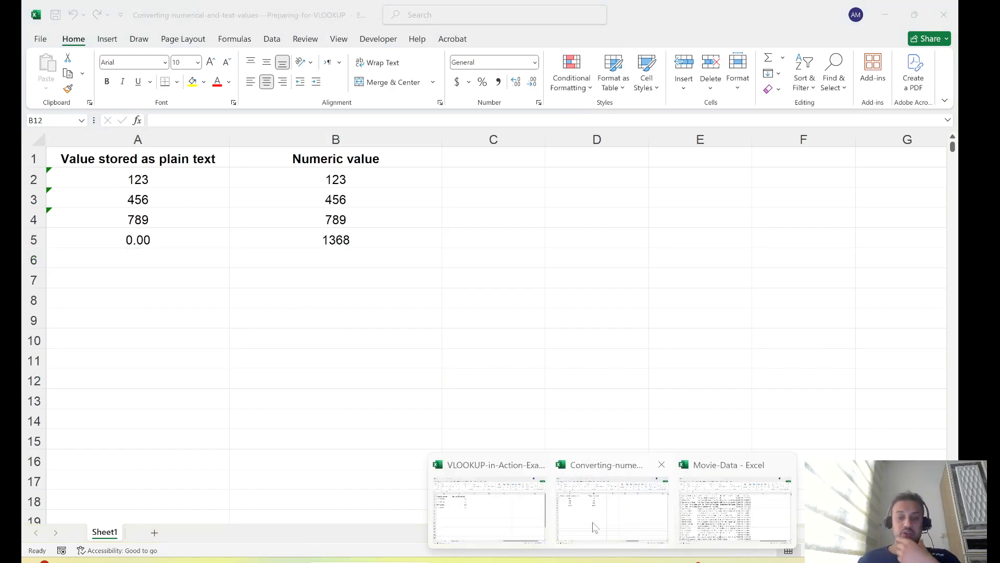
{"action": "left_click", "coordinate": [734, 511]}
{"action": "left_click", "coordinate": [55, 176]}
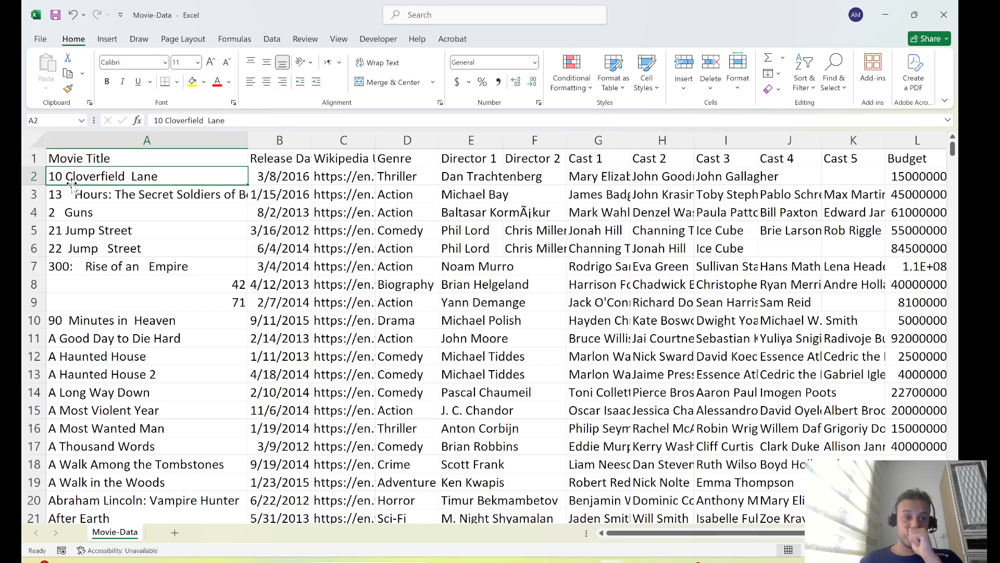
{"action": "left_click", "coordinate": [69, 230]}
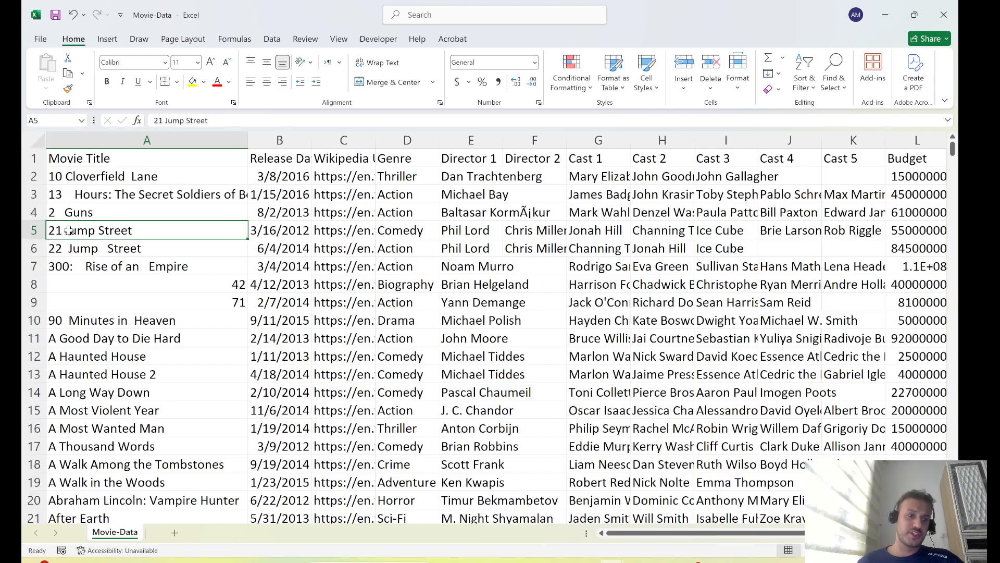
{"action": "left_click", "coordinate": [76, 196]}
{"action": "left_click", "coordinate": [81, 214]}
{"action": "double_click", "coordinate": [82, 214]}
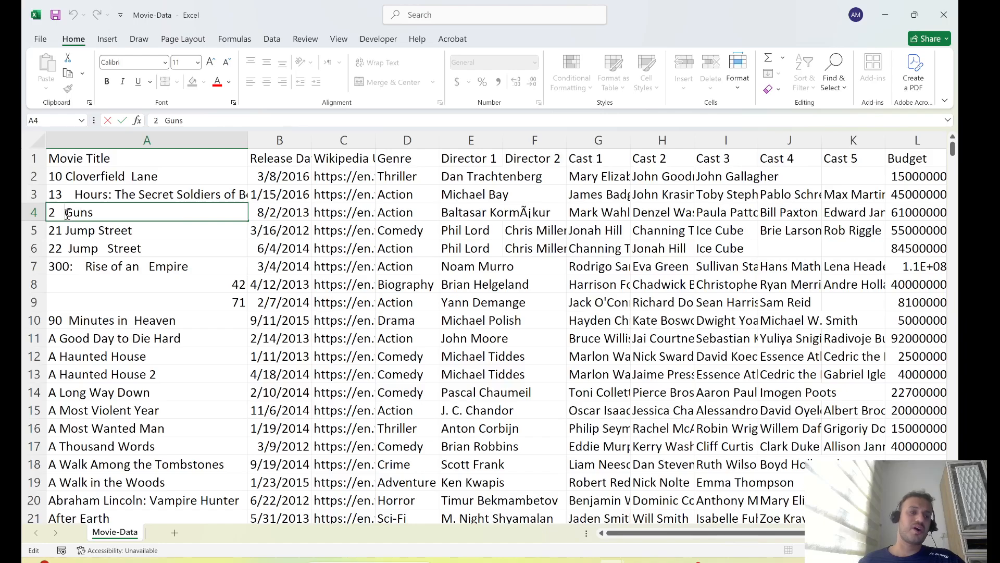
Enter the formula =TRIM(A2) in cell N2, the empty column next to Revenue.
{"action": "left_click_drag", "start_coordinate": [632, 533], "coordinate": [697, 533]}
{"action": "left_click", "coordinate": [773, 189]}
{"action": "left_click", "coordinate": [764, 177]}
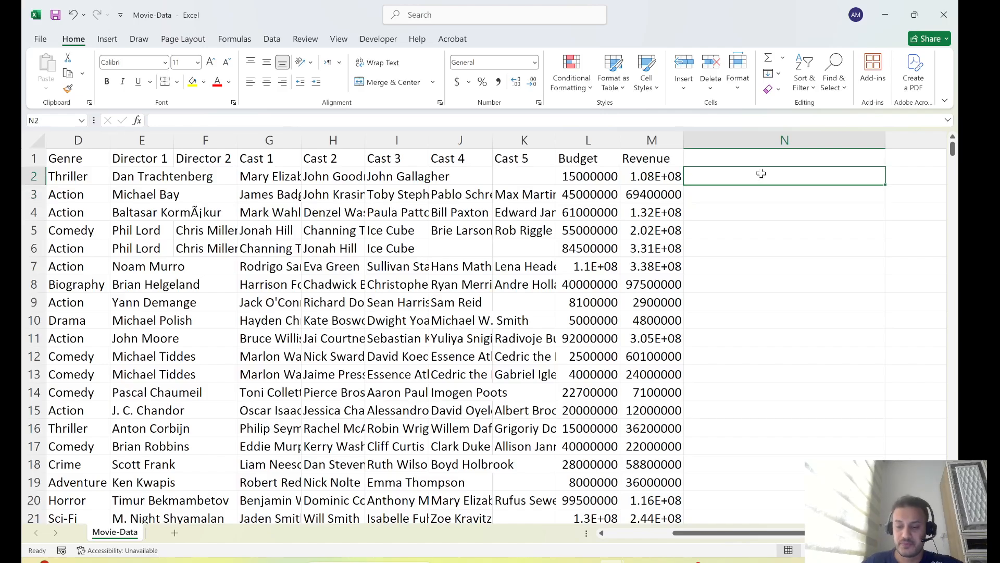
{"action": "type", "text": "=TRIM"}
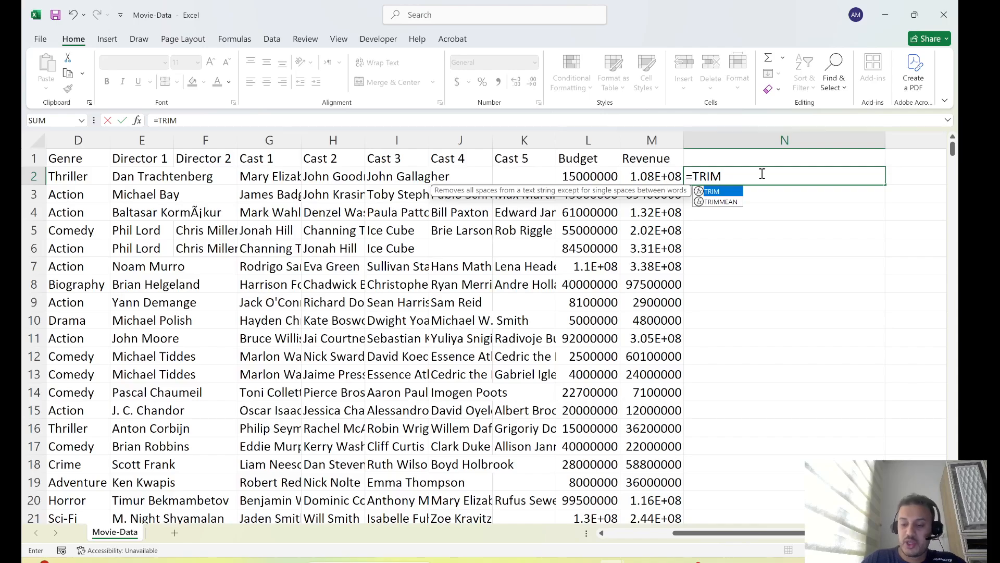
{"action": "type", "text": "(a"}
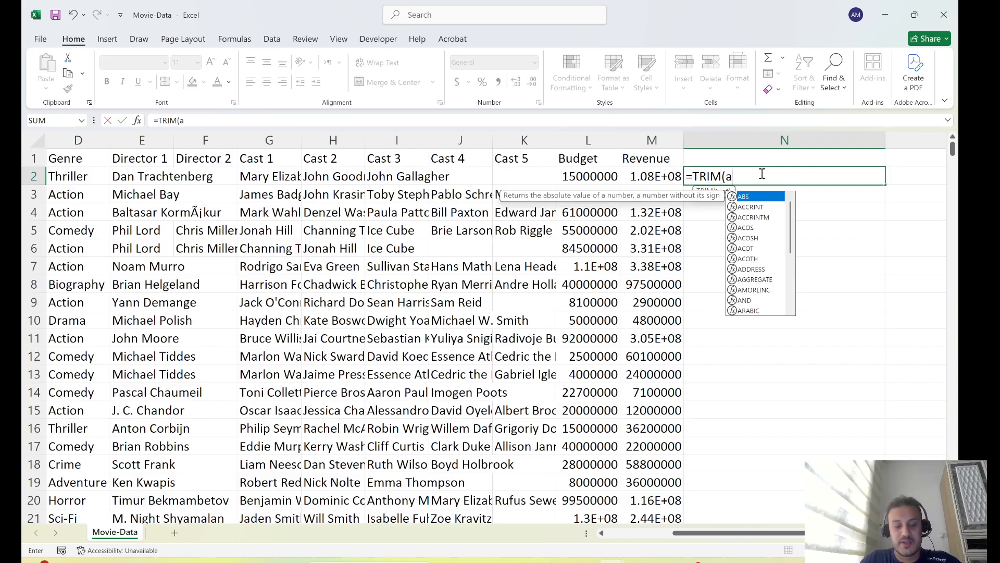
{"action": "type", "text": "2)"}
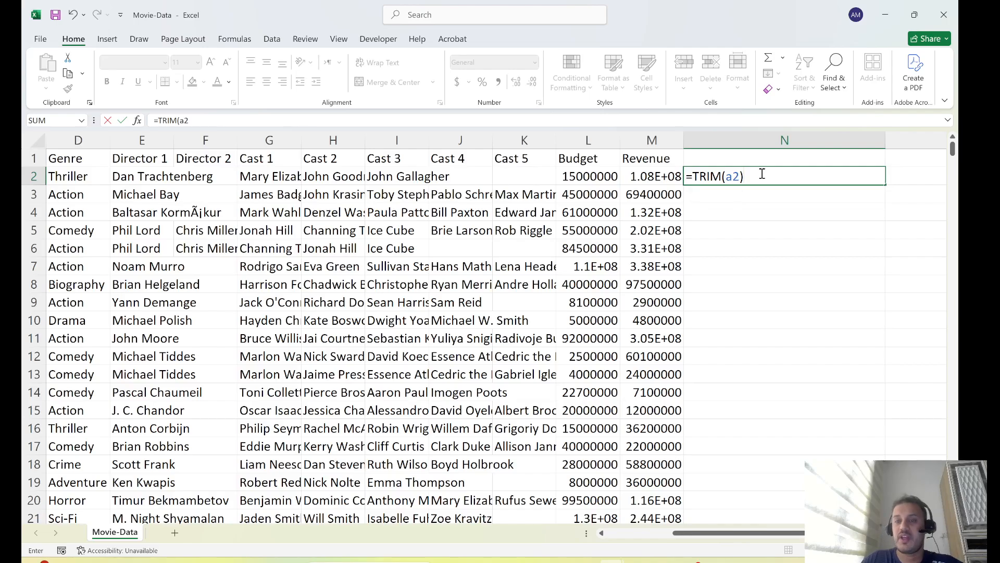
{"action": "key", "text": "ctrl+Return"}
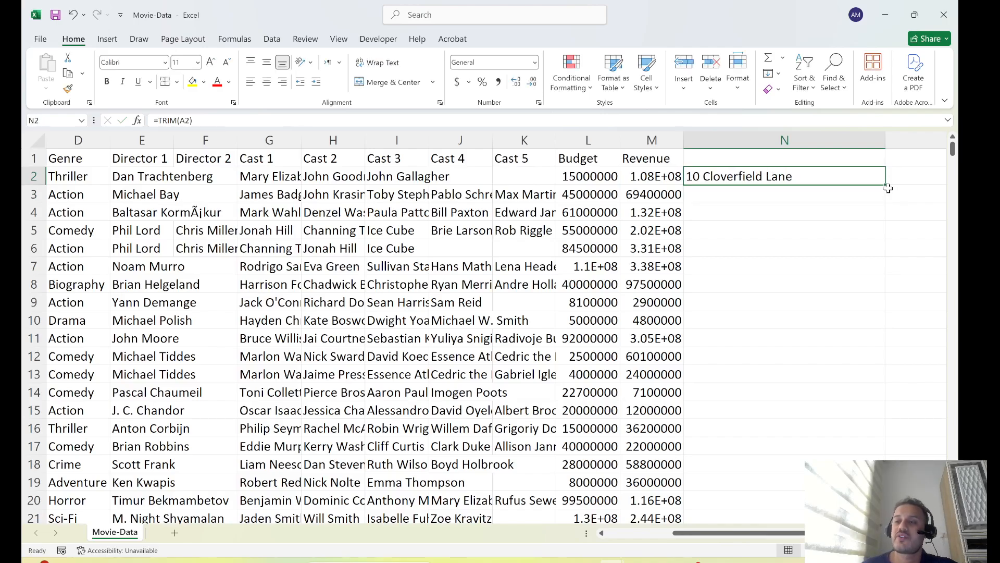
Fill the TRIM formula from N2 down column N for all the movie rows.
{"action": "double_click", "coordinate": [886, 184]}
{"action": "left_click", "coordinate": [786, 248]}
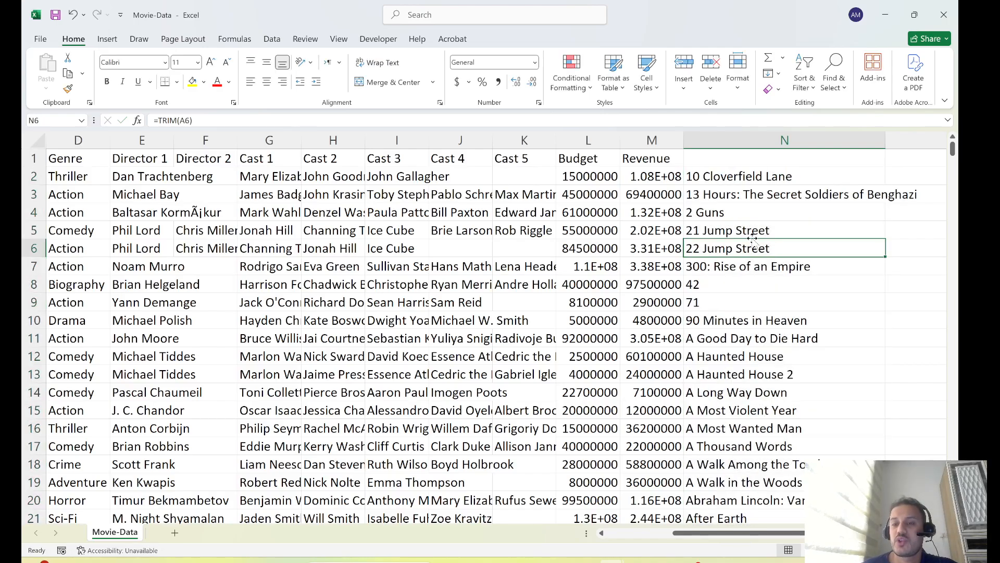
{"action": "left_click", "coordinate": [706, 197]}
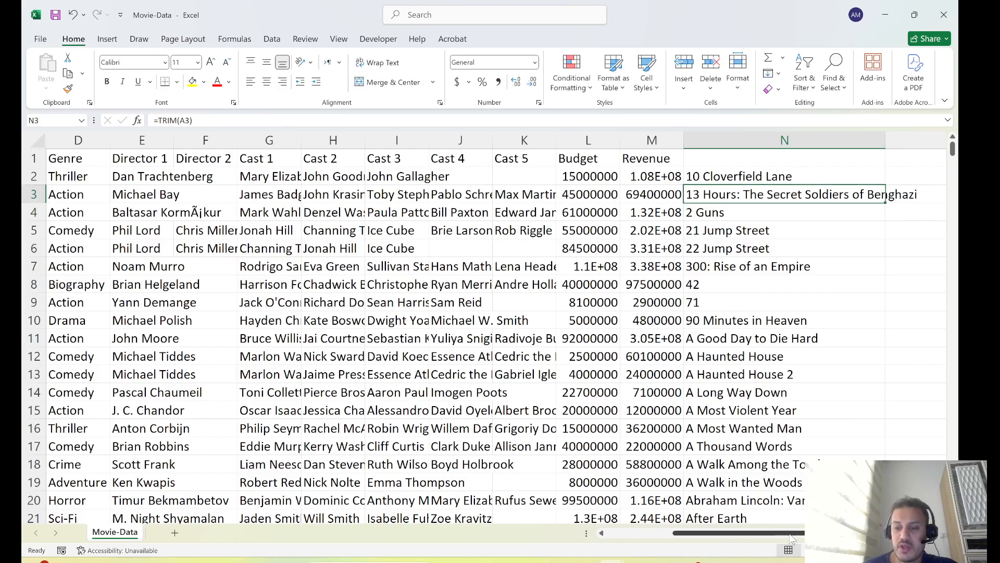
Compare the original movie title in A3 with its trimmed version in column N.
{"action": "left_click_drag", "start_coordinate": [786, 532], "coordinate": [724, 532]}
{"action": "left_click", "coordinate": [64, 196]}
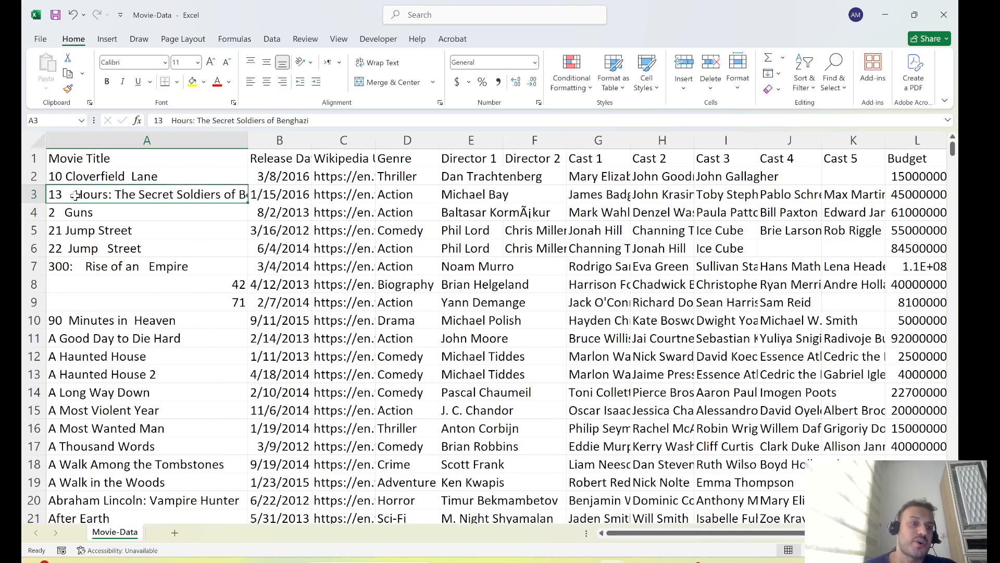
{"action": "double_click", "coordinate": [63, 196]}
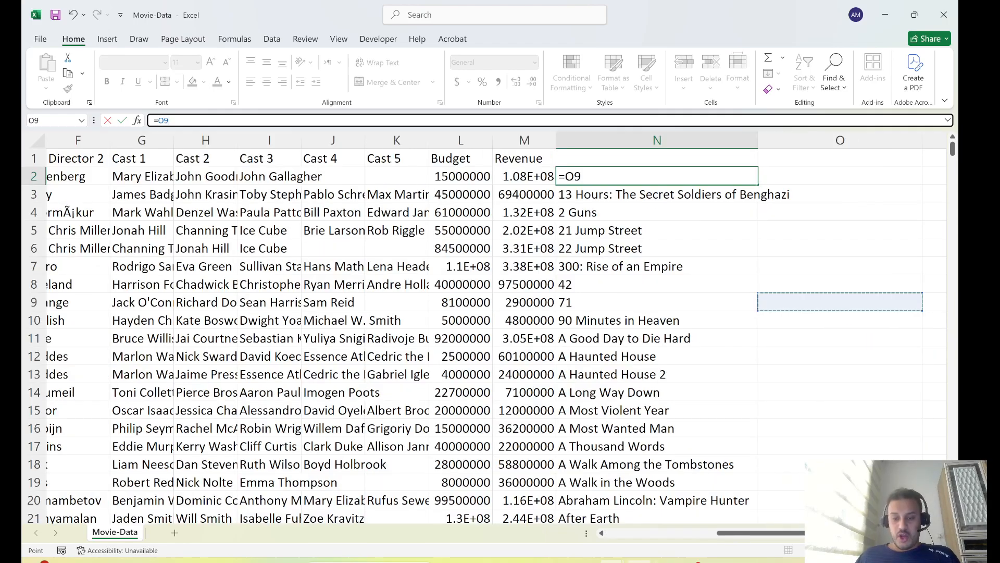
{"action": "left_click", "coordinate": [641, 561]}
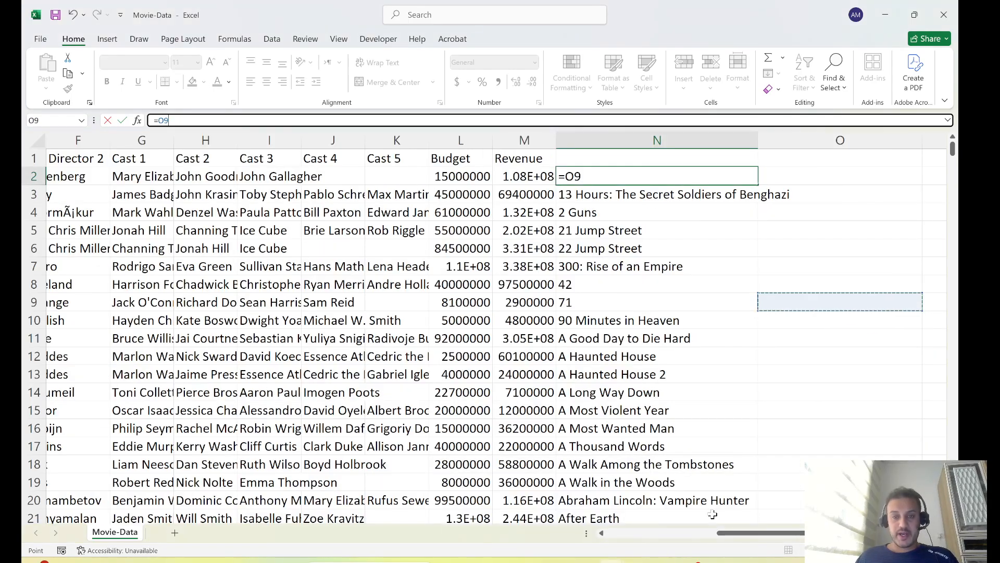
Switch to the VLOOKUP-in-Action-Example workbook and review the VLOOKUP definition and sample formula in the Word document.
{"action": "mouse_move", "coordinate": [609, 514]}
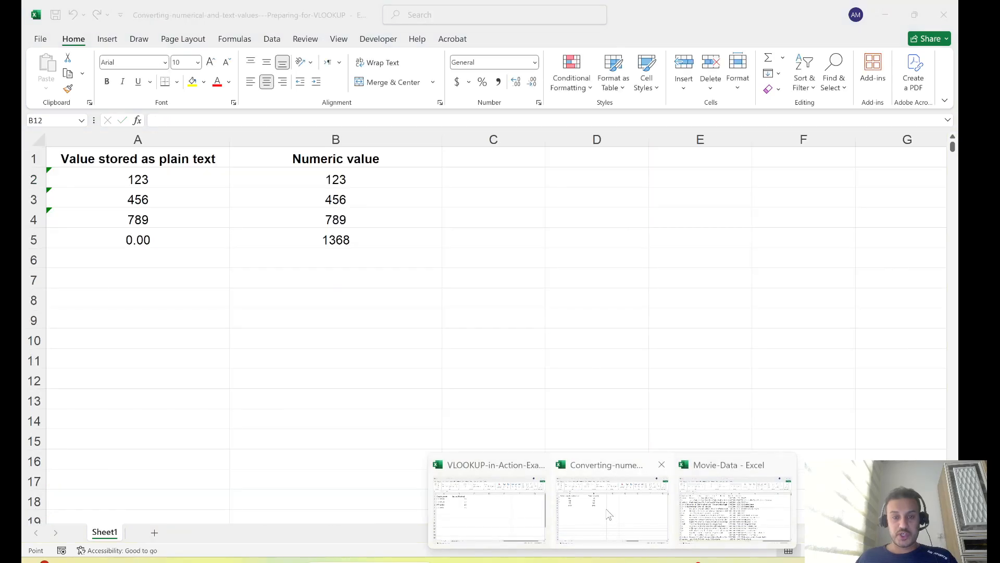
{"action": "left_click", "coordinate": [500, 507]}
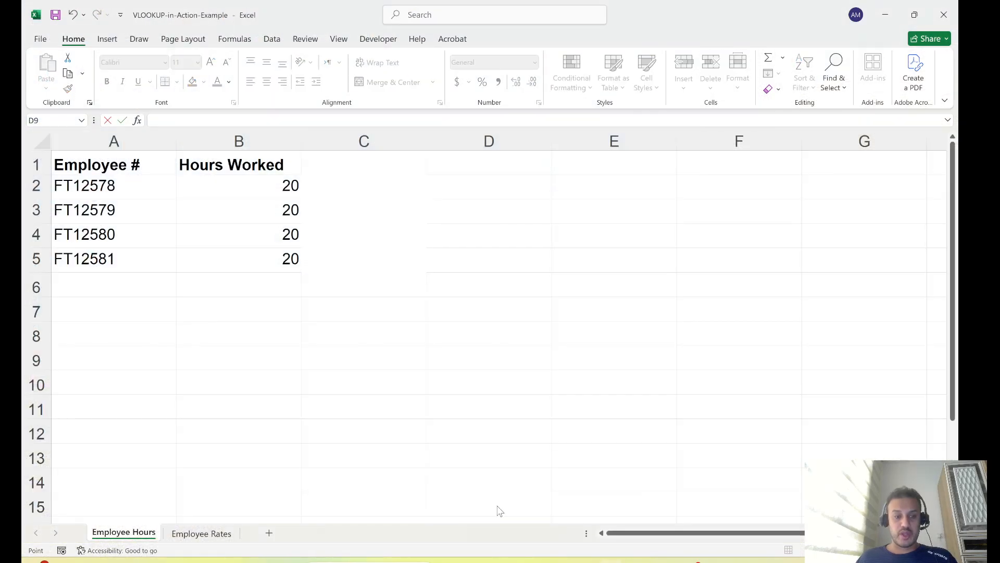
{"action": "left_click", "coordinate": [666, 560]}
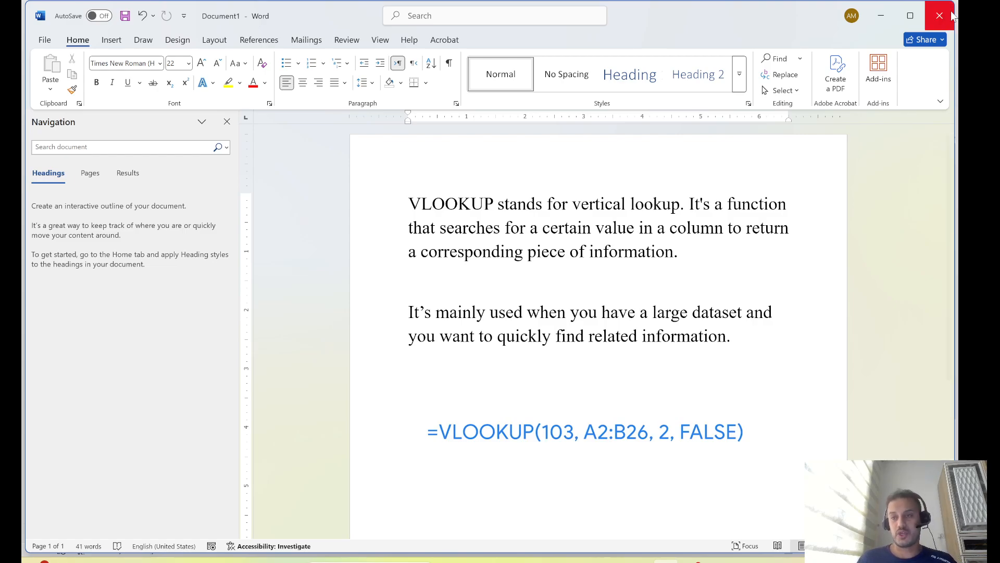
{"action": "left_click", "coordinate": [881, 16]}
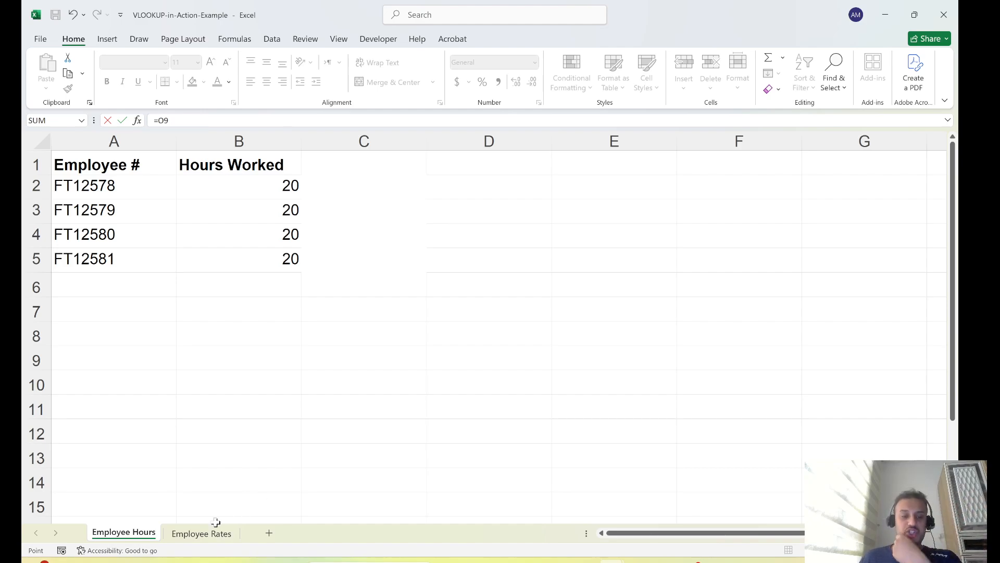
Compare the employee numbers, hours worked and rates of pay across the Employee Hours and Employee Rates sheets.
{"action": "left_click", "coordinate": [202, 533]}
{"action": "left_click", "coordinate": [149, 535]}
{"action": "left_click", "coordinate": [203, 534]}
{"action": "left_click", "coordinate": [149, 535]}
{"action": "left_click", "coordinate": [197, 537]}
{"action": "left_click", "coordinate": [144, 537]}
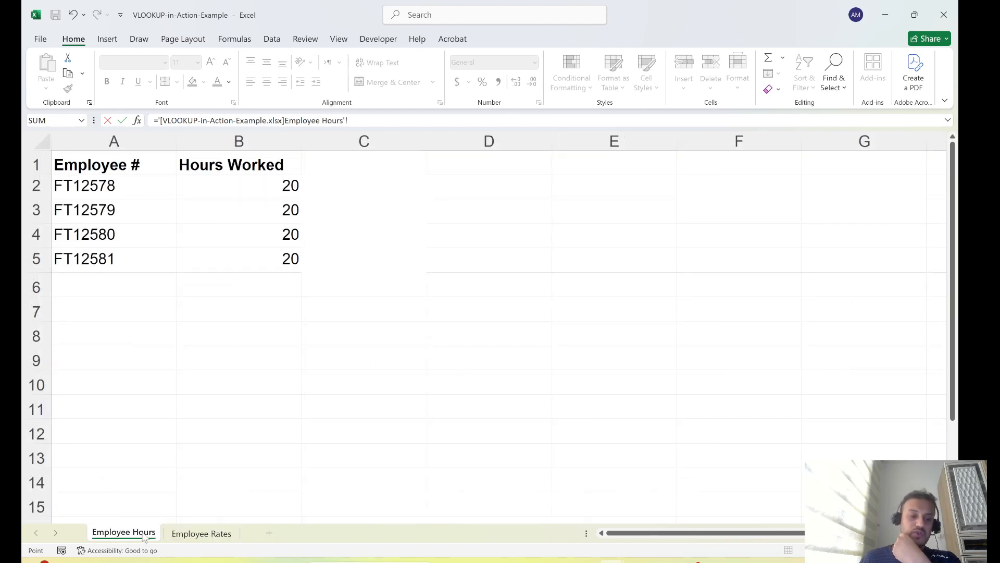
{"action": "left_click", "coordinate": [101, 189]}
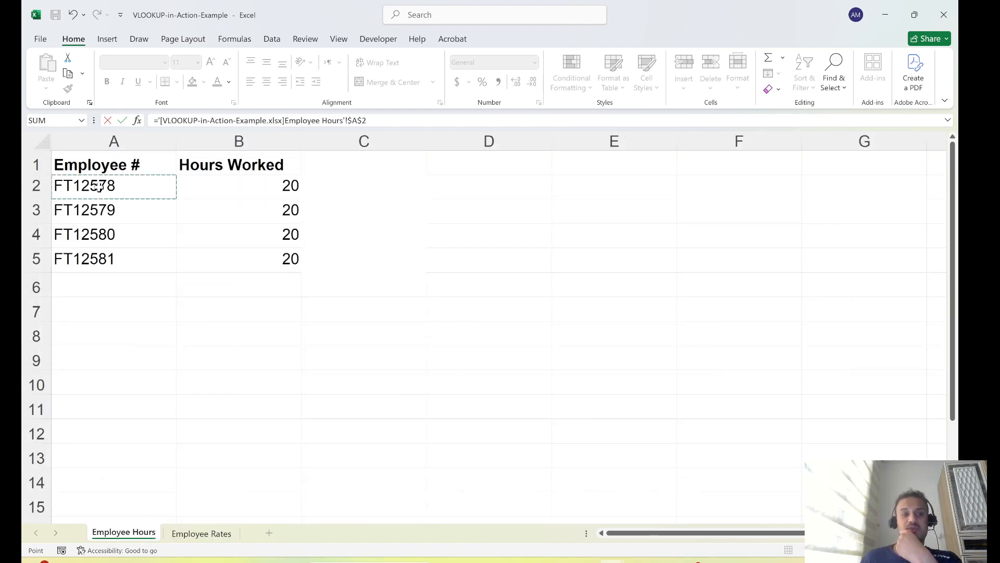
{"action": "left_click", "coordinate": [206, 533]}
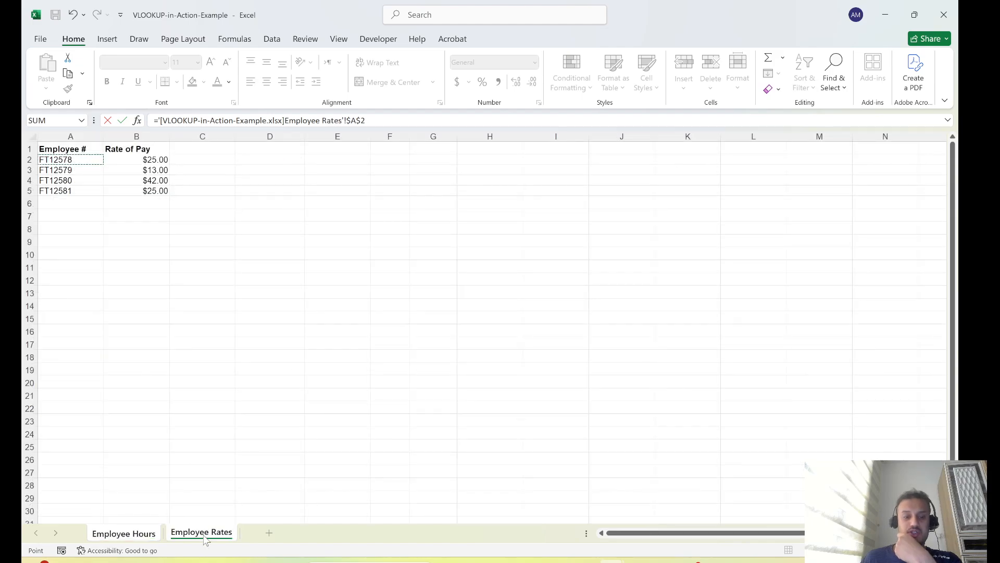
{"action": "left_click", "coordinate": [147, 149]}
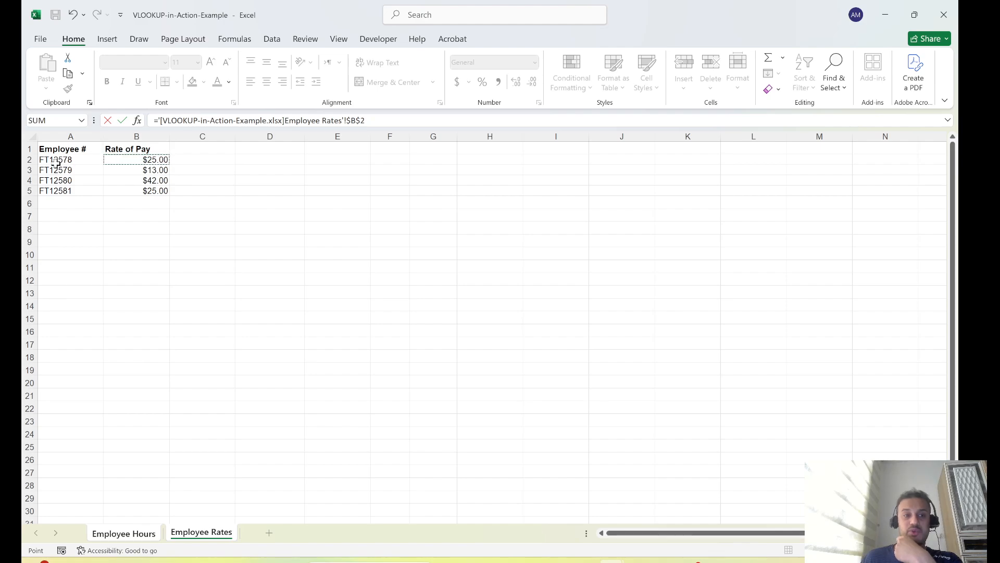
{"action": "left_click", "coordinate": [131, 533]}
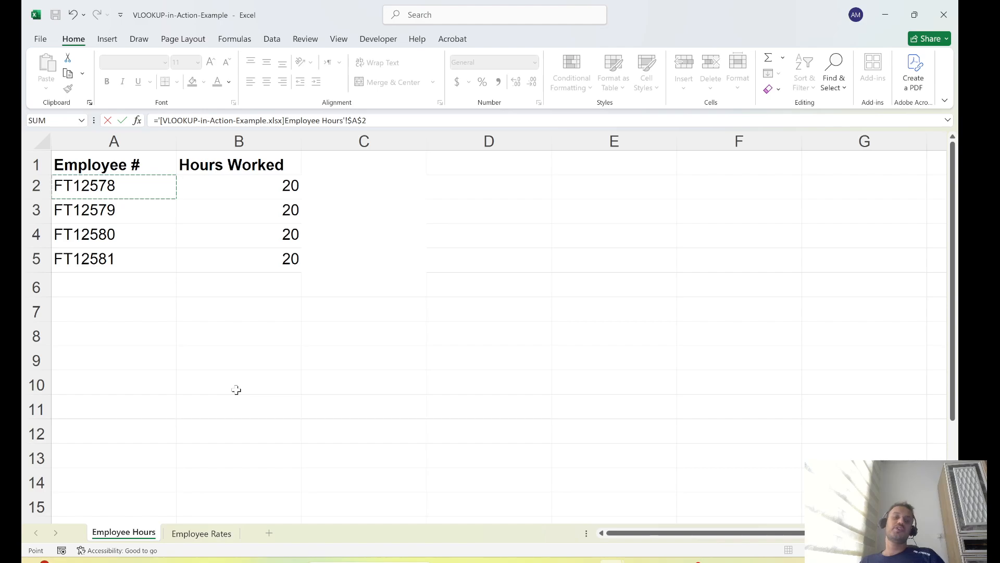
{"action": "left_click", "coordinate": [214, 534]}
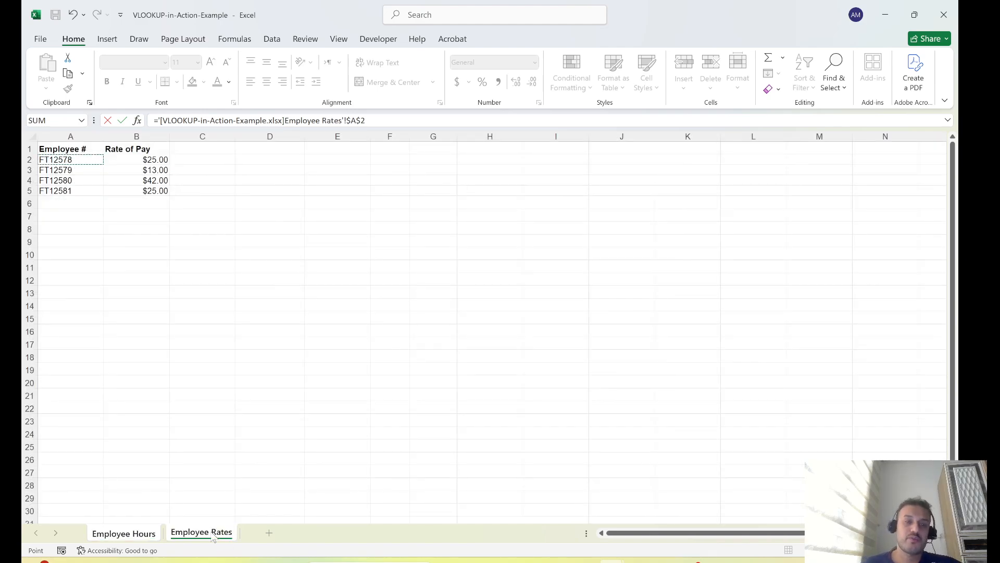
{"action": "left_click", "coordinate": [141, 540]}
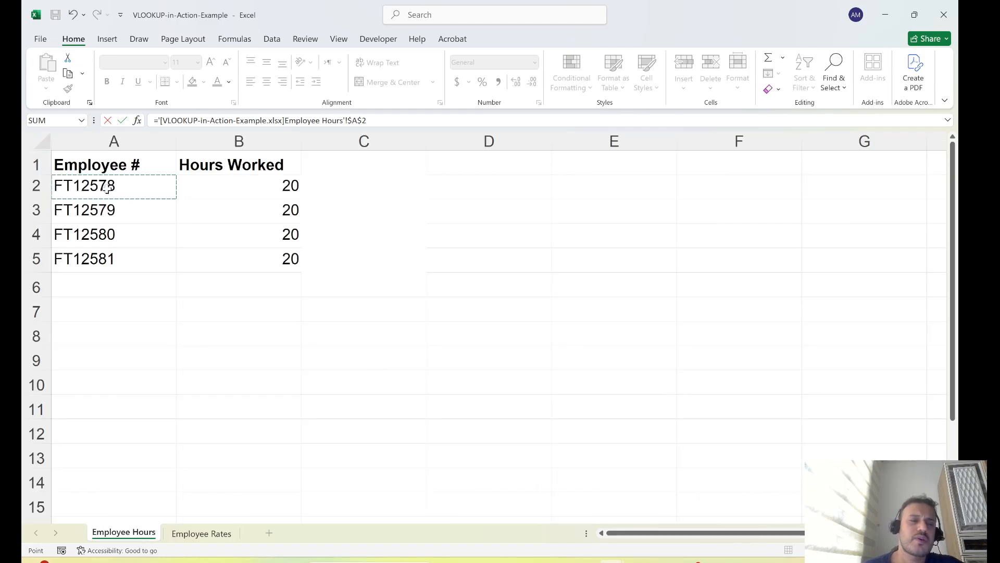
{"action": "left_click", "coordinate": [275, 193]}
{"action": "left_click", "coordinate": [205, 533]}
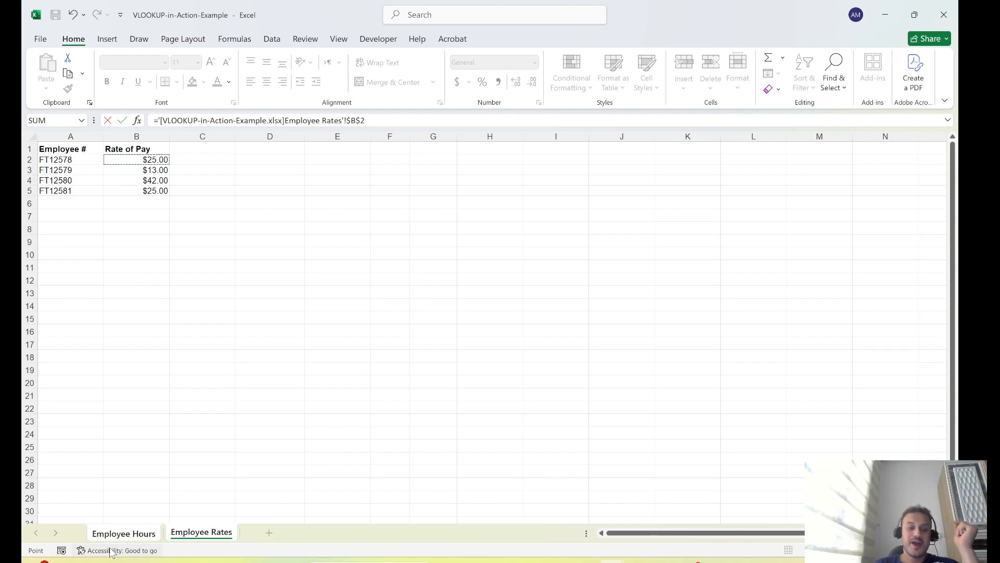
Start a VLOOKUP formula in cell C2 of the Employee Hours sheet with A2 as the lookup value.
{"action": "left_click", "coordinate": [124, 533]}
{"action": "left_click", "coordinate": [358, 175]}
{"action": "left_click", "coordinate": [354, 186]}
{"action": "type", "text": "=VLOO"}
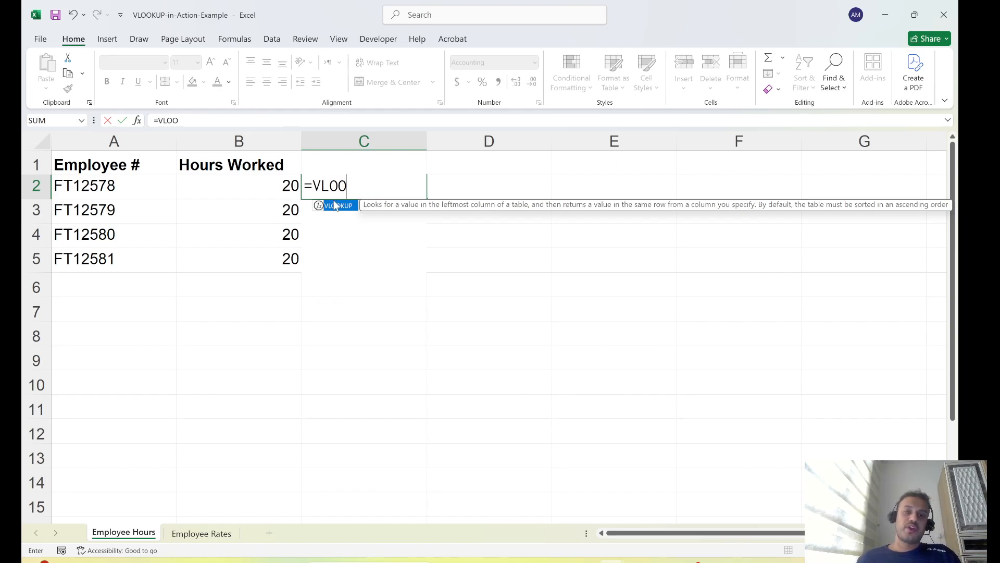
{"action": "double_click", "coordinate": [338, 206]}
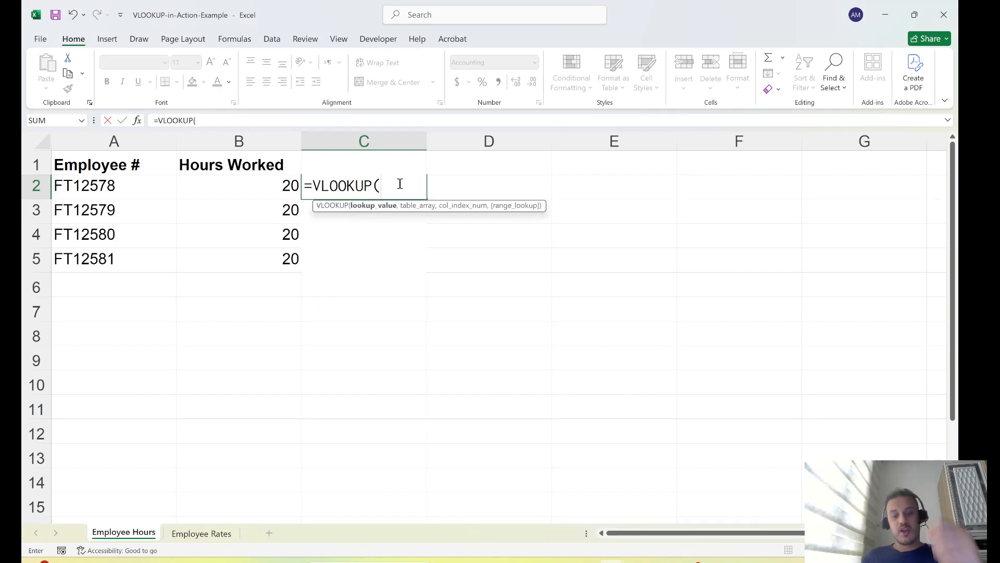
{"action": "type", "text": "A2,"}
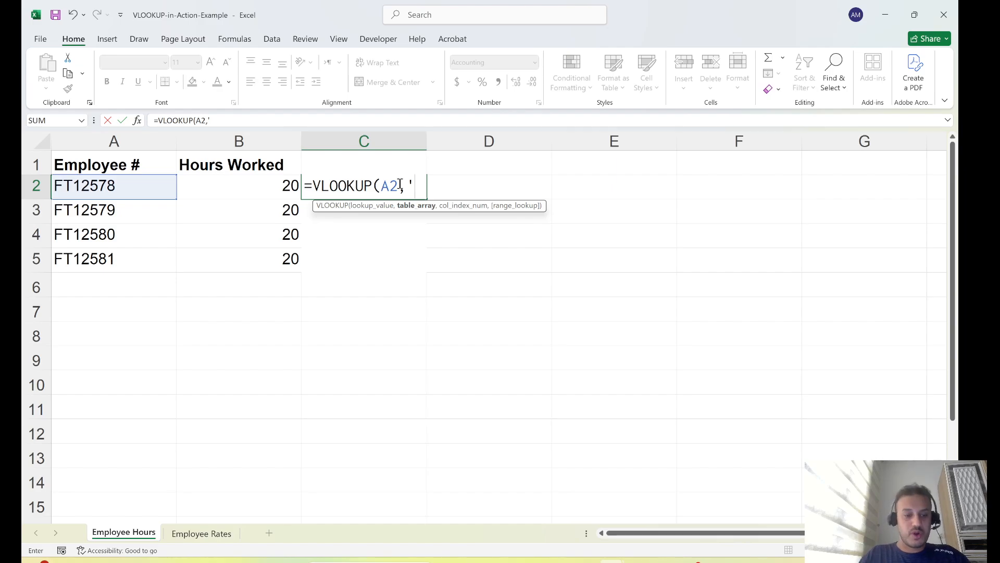
Set the VLOOKUP table array to the absolute range 'Employee Rates'!$A$2:$B$5.
{"action": "type", "text": "Em"}
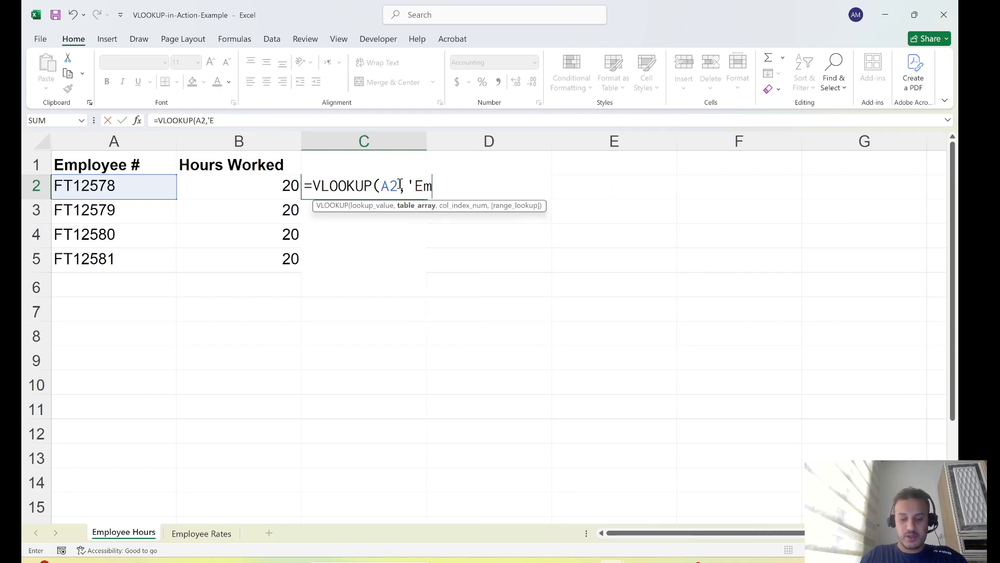
{"action": "type", "text": "ployee Rates'!"}
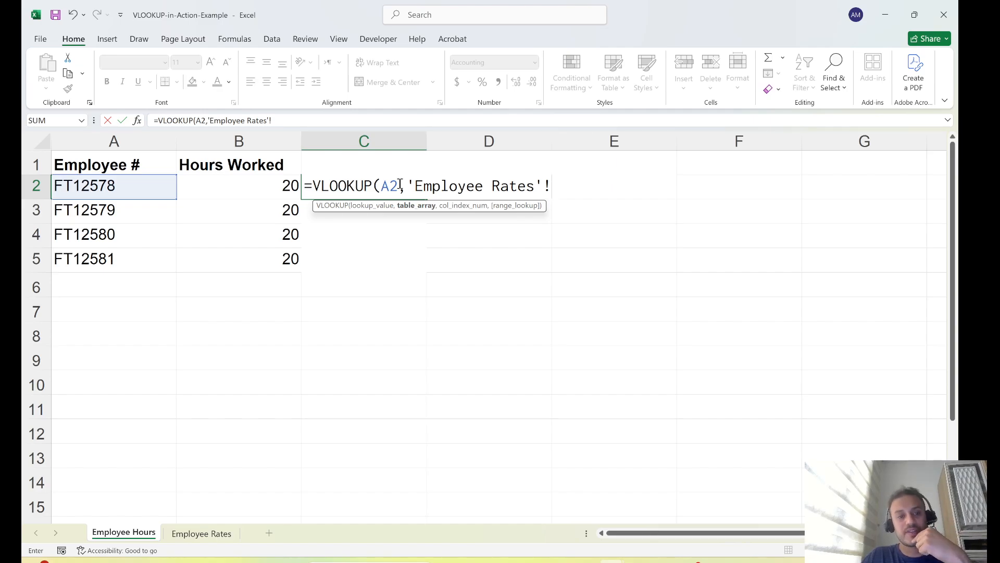
{"action": "type", "text": "$A$"}
{"action": "type", "text": "2"}
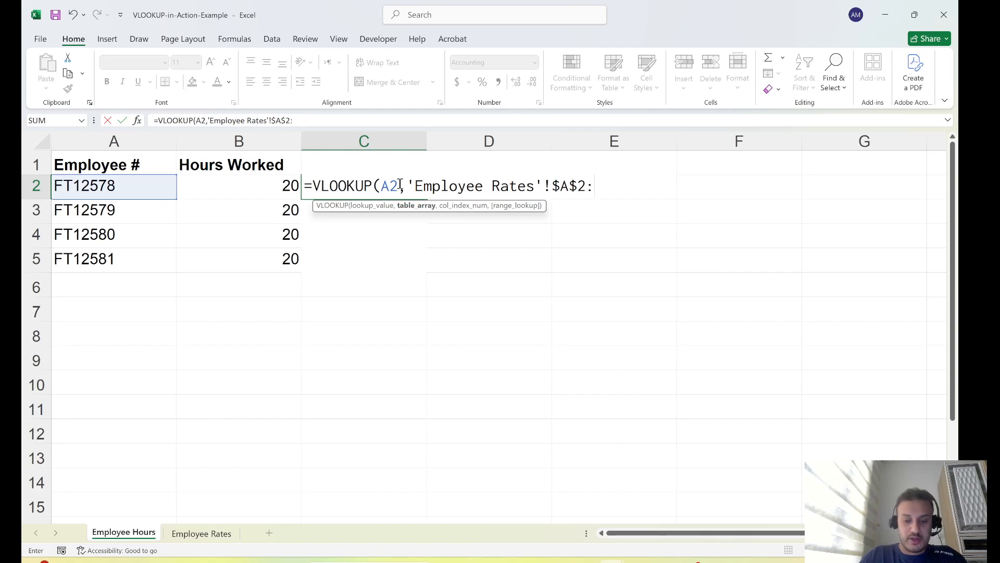
{"action": "type", "text": ":$b"}
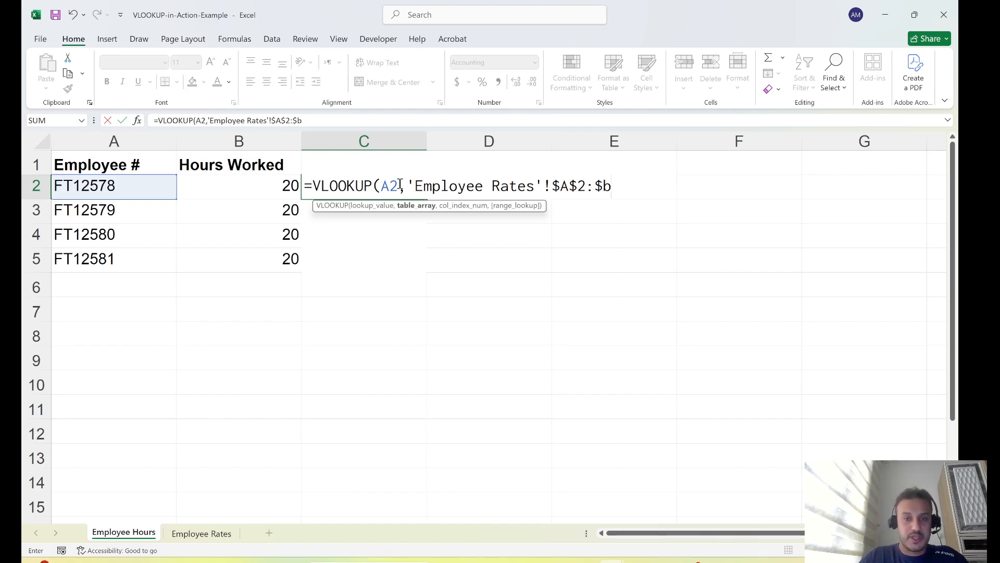
{"action": "key", "text": "BackSpace"}
{"action": "type", "text": "V"}
{"action": "key", "text": "BackSpace"}
{"action": "type", "text": "B"}
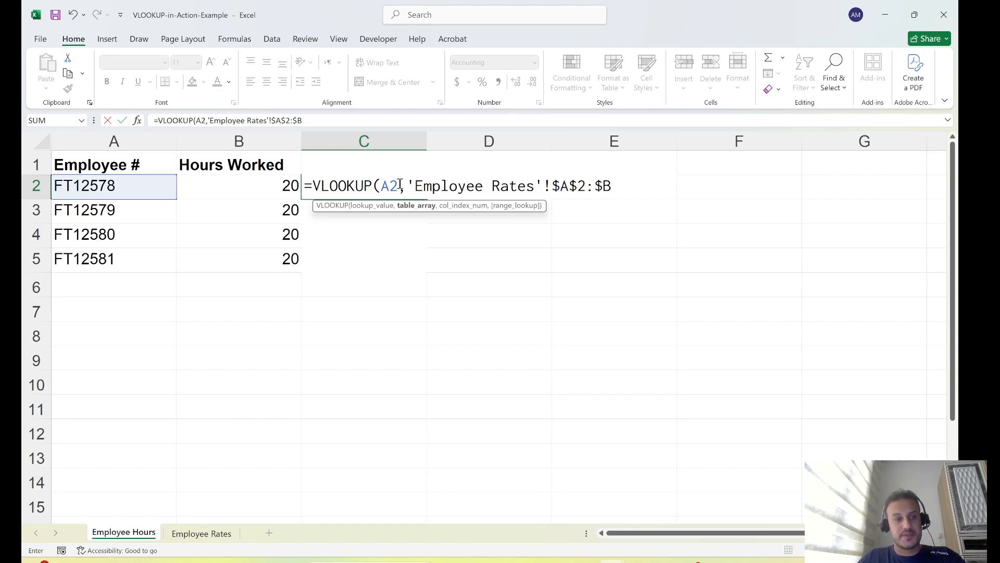
{"action": "type", "text": "$"}
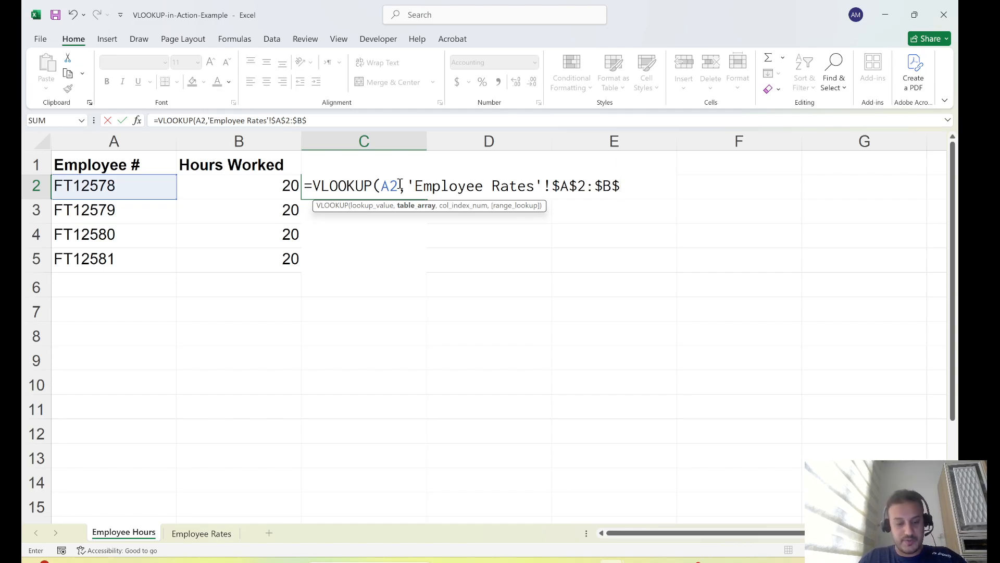
{"action": "type", "text": "5"}
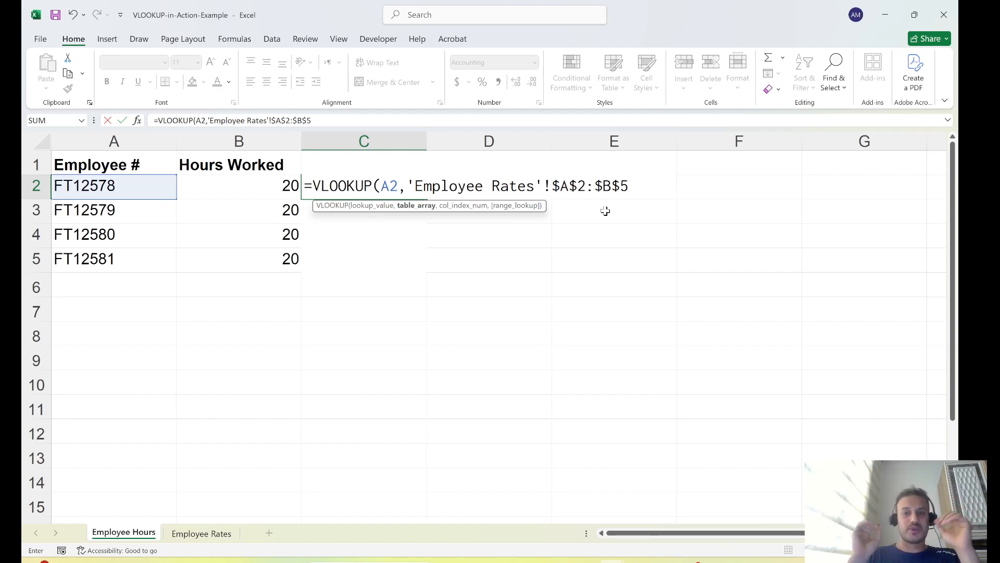
{"action": "type", "text": ","}
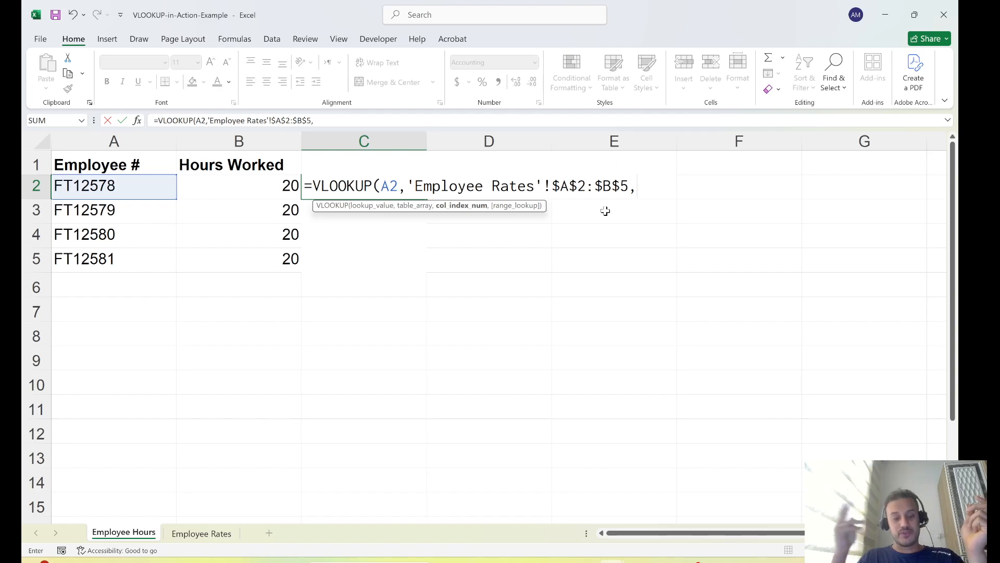
Complete the VLOOKUP formula in C2 with column index 2 and FALSE for an exact match.
{"action": "type", "text": "2,"}
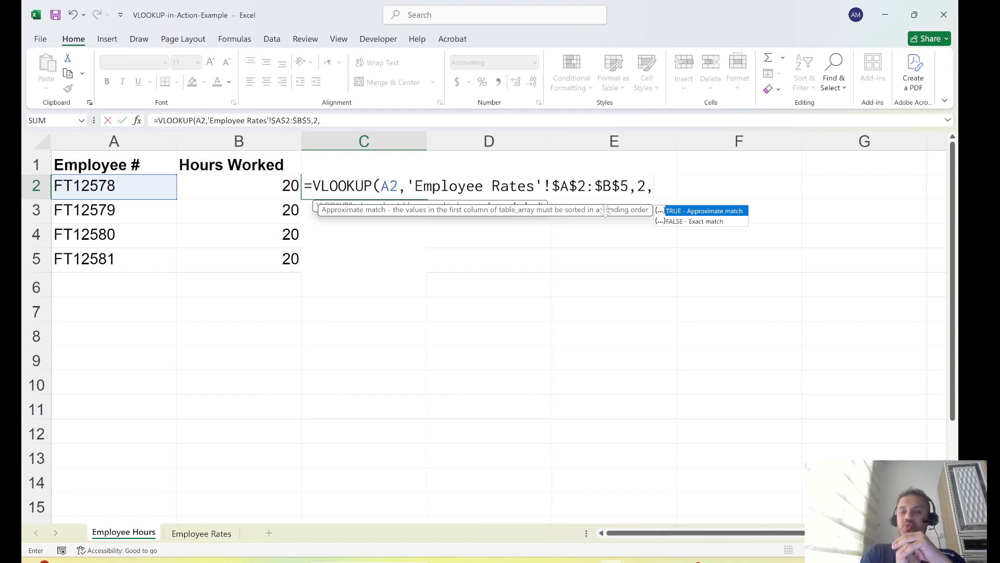
{"action": "double_click", "coordinate": [701, 221]}
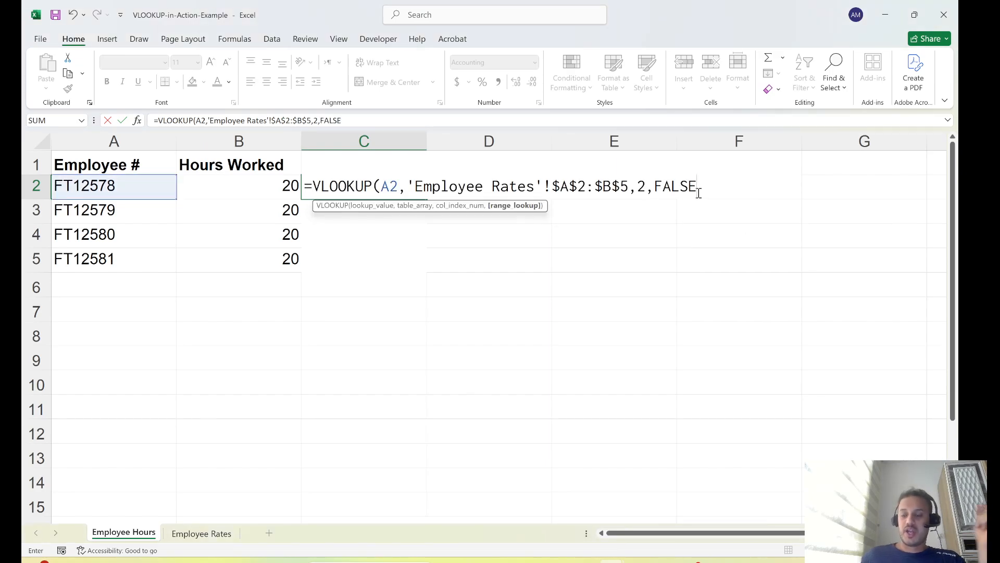
{"action": "type", "text": ")"}
{"action": "key", "text": "Return"}
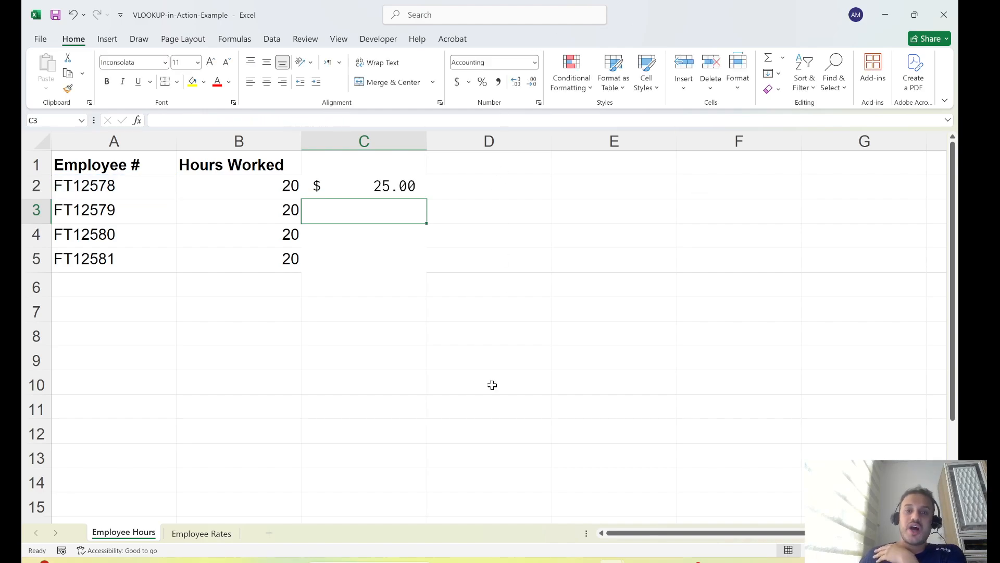
Check the VLOOKUP result in C2 against the first employee's rate of pay on the Employee Rates sheet.
{"action": "left_click", "coordinate": [366, 340]}
{"action": "left_click", "coordinate": [371, 185]}
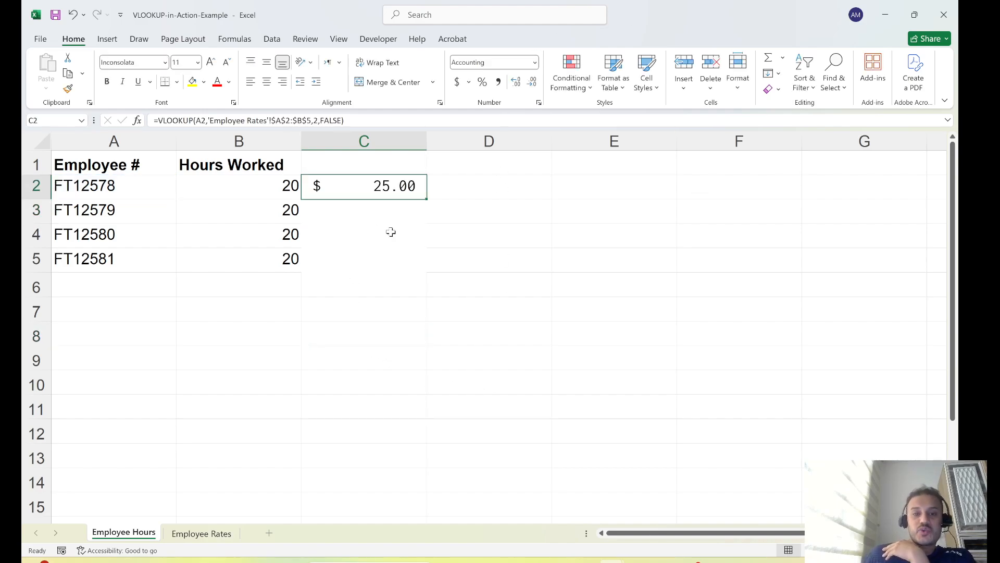
{"action": "left_click", "coordinate": [213, 540]}
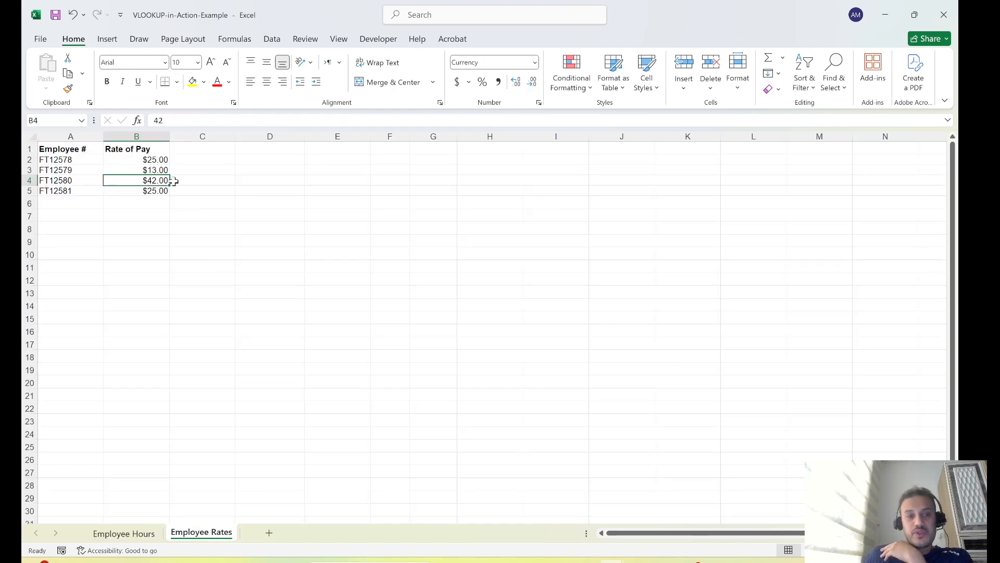
{"action": "left_click", "coordinate": [147, 159]}
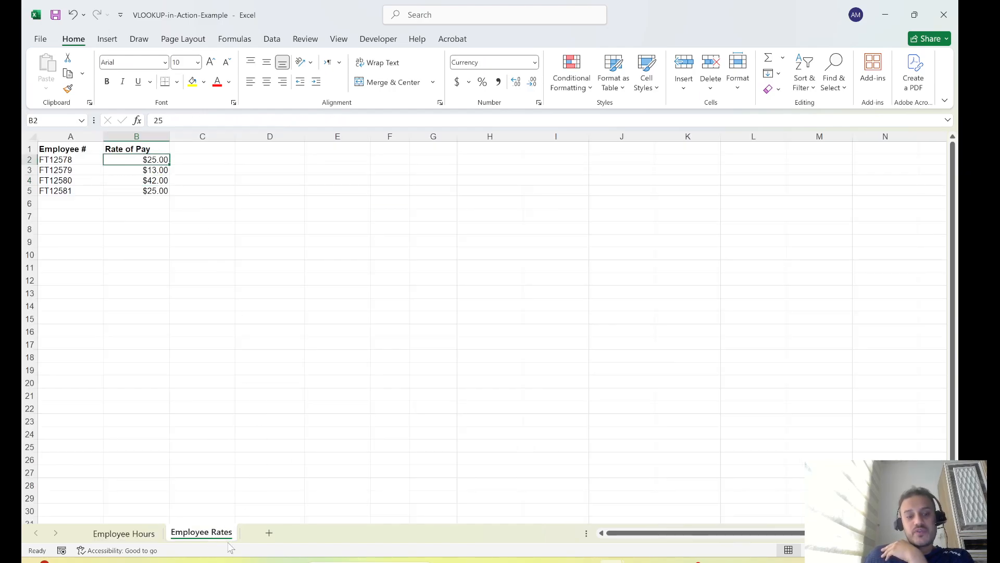
{"action": "left_click", "coordinate": [123, 533]}
{"action": "left_click", "coordinate": [438, 342]}
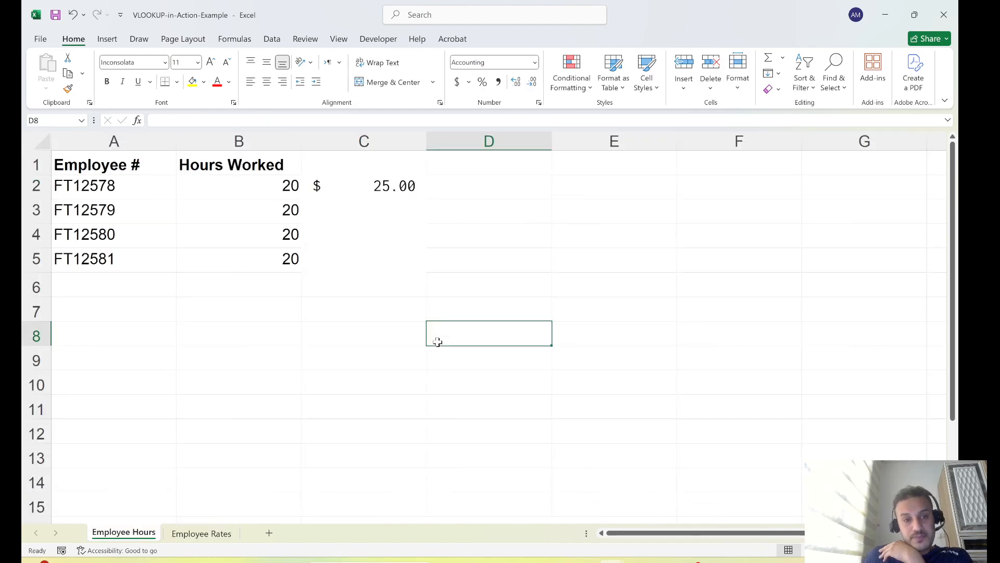
{"action": "left_click", "coordinate": [106, 188]}
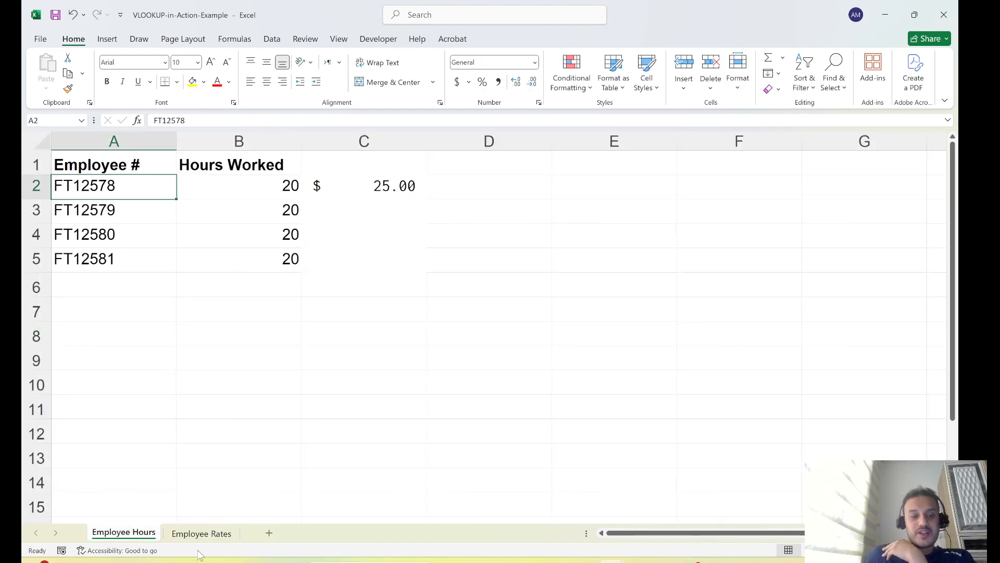
{"action": "left_click", "coordinate": [201, 533]}
{"action": "left_click", "coordinate": [136, 538]}
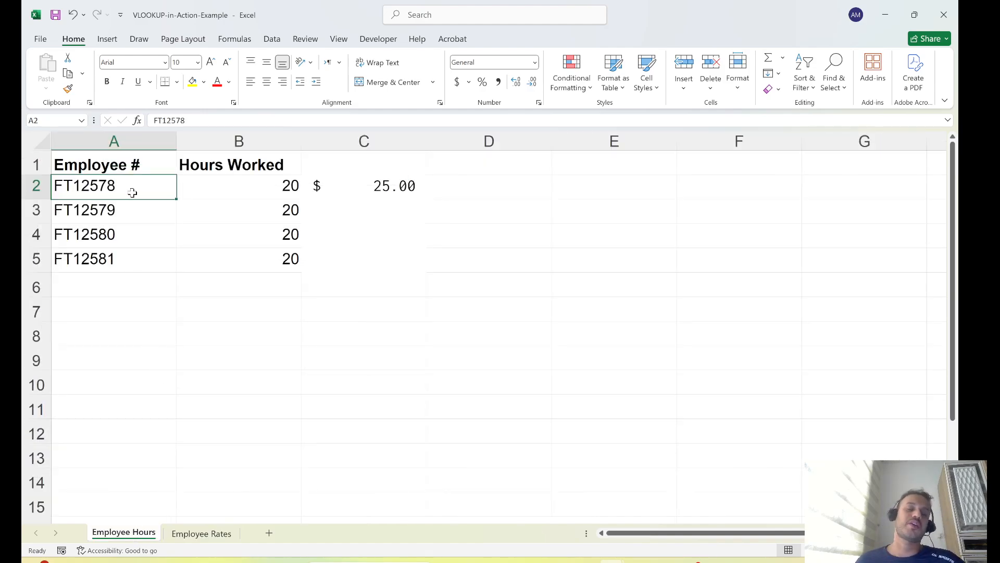
Fill the VLOOKUP formula from C2 down to C5 for the remaining employees.
{"action": "left_click", "coordinate": [379, 183]}
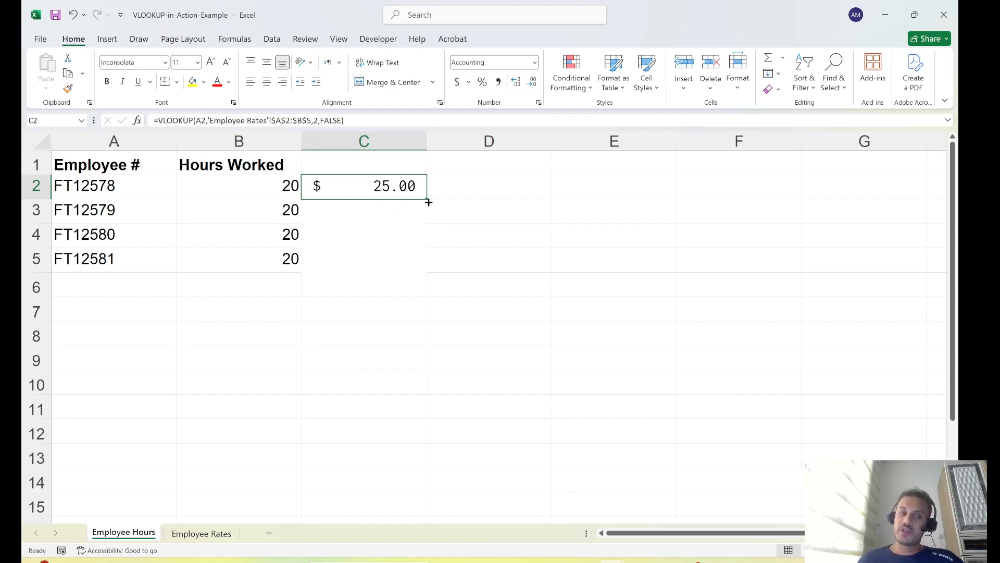
{"action": "left_click_drag", "start_coordinate": [427, 200], "coordinate": [431, 273]}
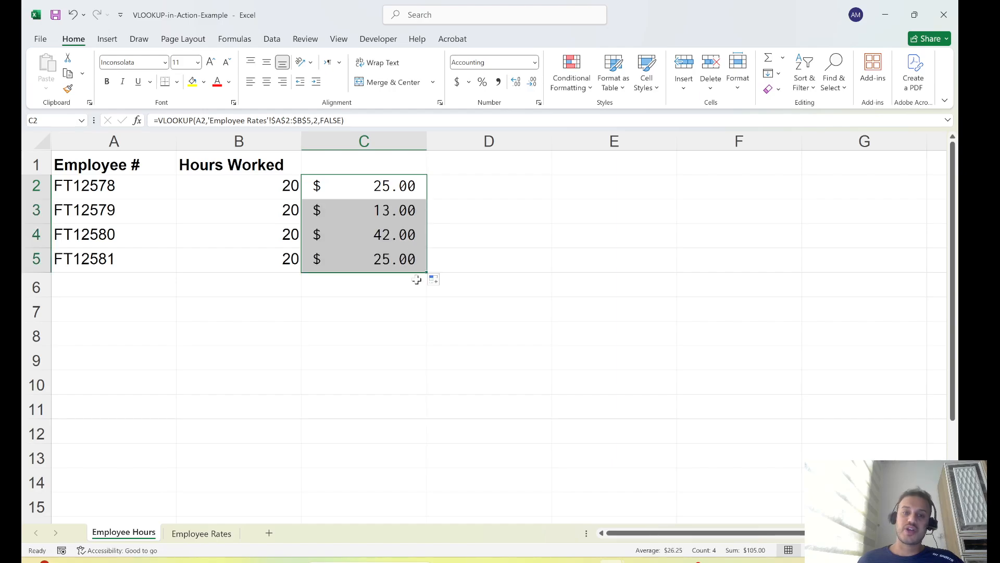
{"action": "left_click", "coordinate": [377, 323]}
Compare the filled rates in C3:C5 with the rates of pay on the Employee Rates sheet.
{"action": "left_click_drag", "start_coordinate": [371, 207], "coordinate": [425, 267]}
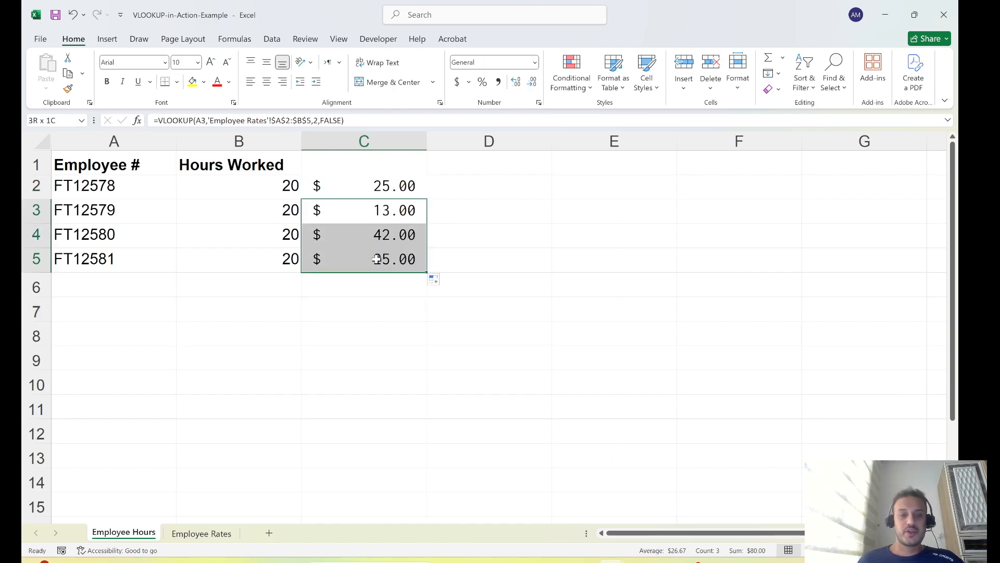
{"action": "left_click", "coordinate": [206, 532]}
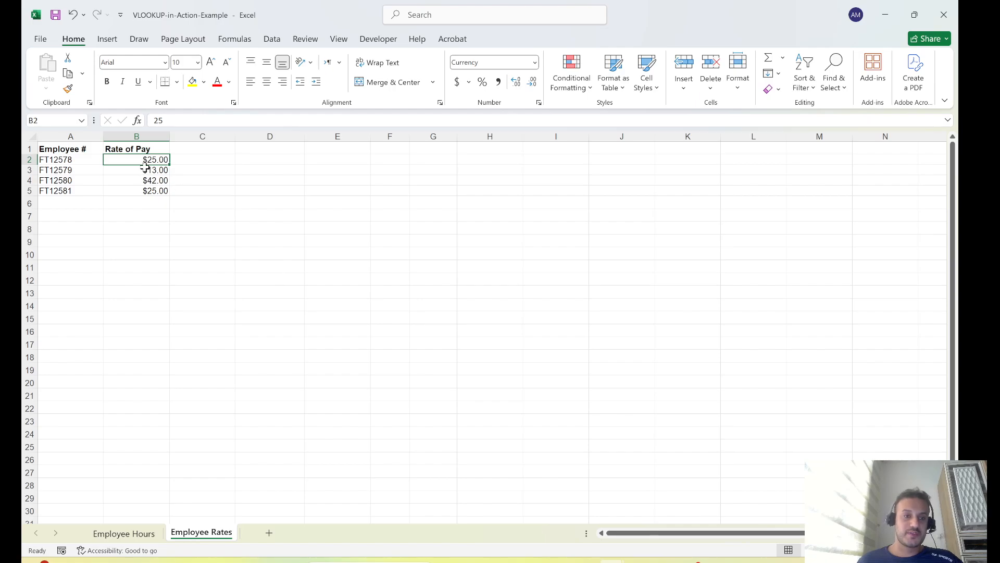
{"action": "left_click_drag", "start_coordinate": [145, 171], "coordinate": [144, 186]}
{"action": "left_click", "coordinate": [124, 532]}
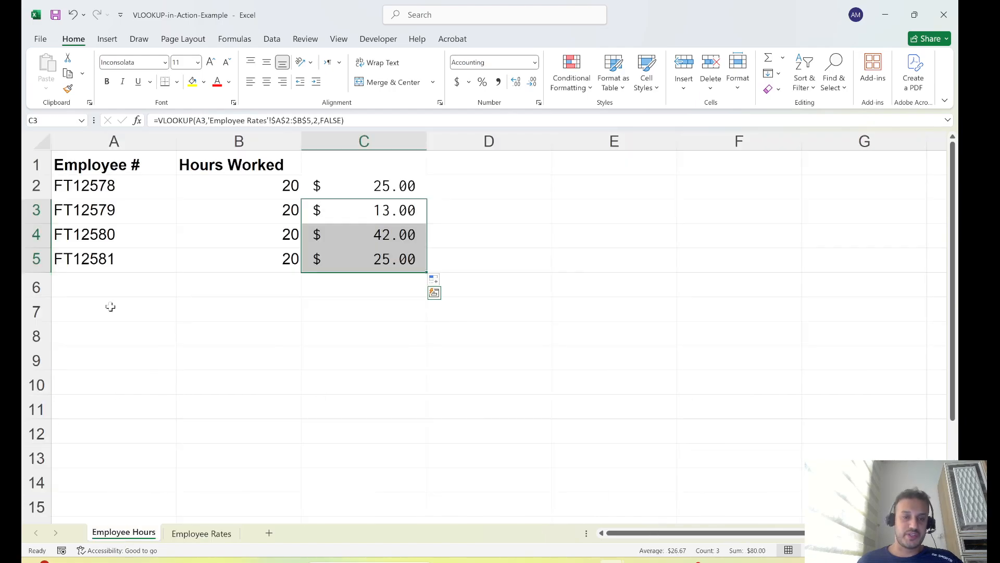
{"action": "left_click", "coordinate": [110, 307]}
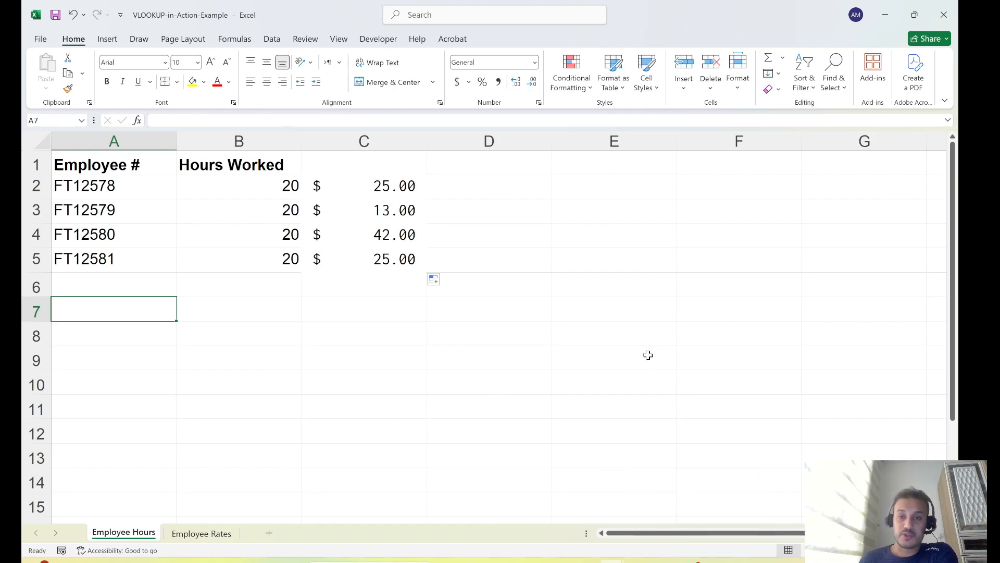
{"action": "left_click", "coordinate": [694, 561]}
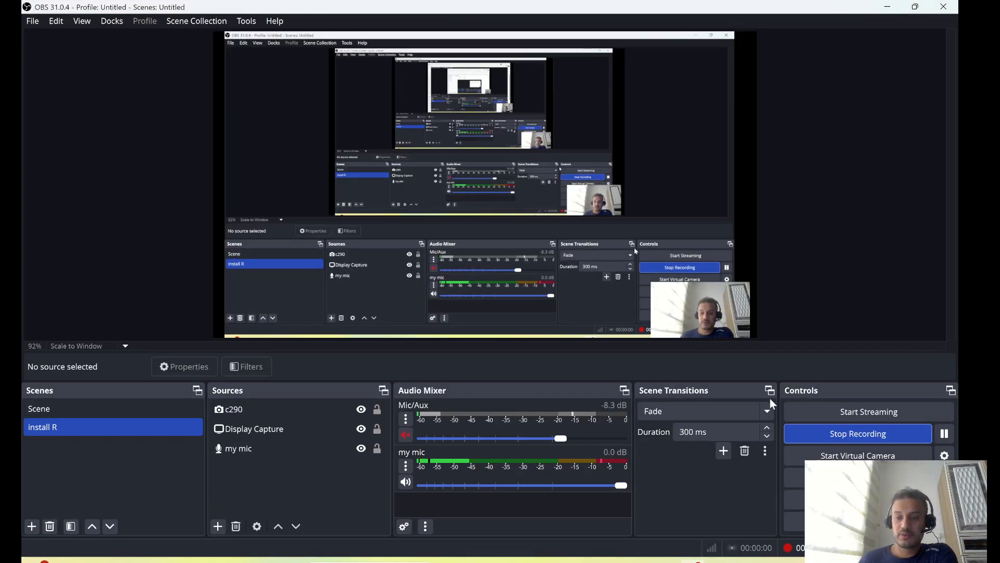